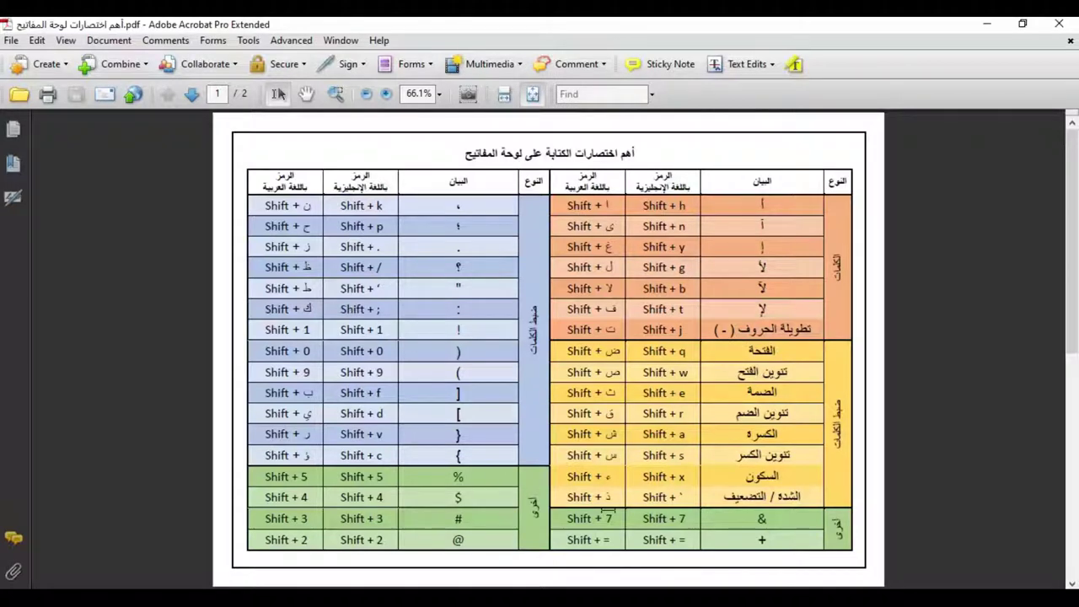
Scroll the Arabic shortcut cheat sheet down to page 2 and back up to page 1.
scroll(690, 462, "down", 1)
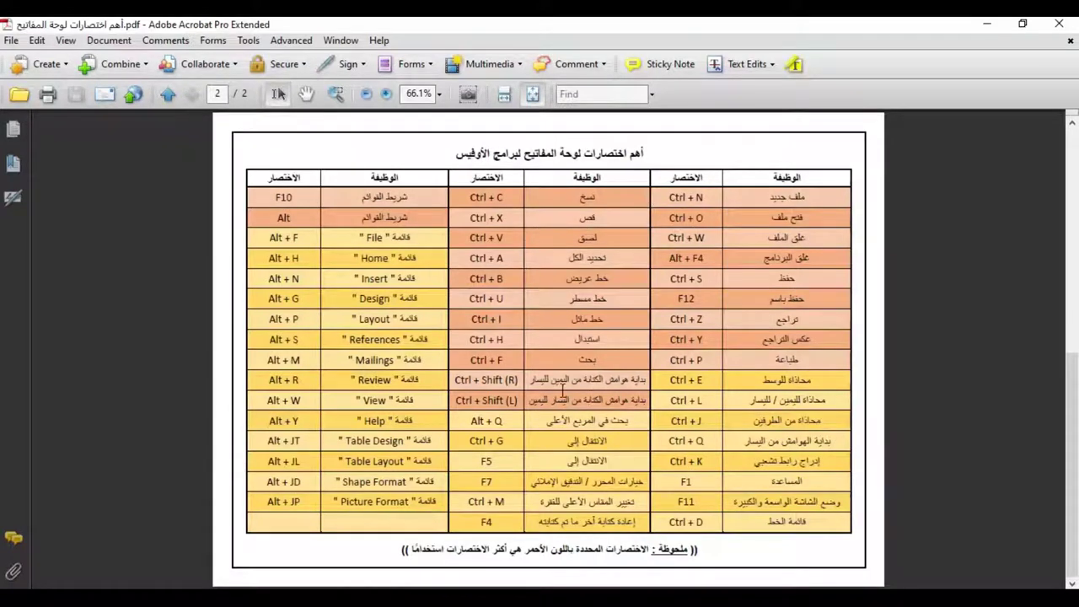
scroll(562, 390, "up", 1)
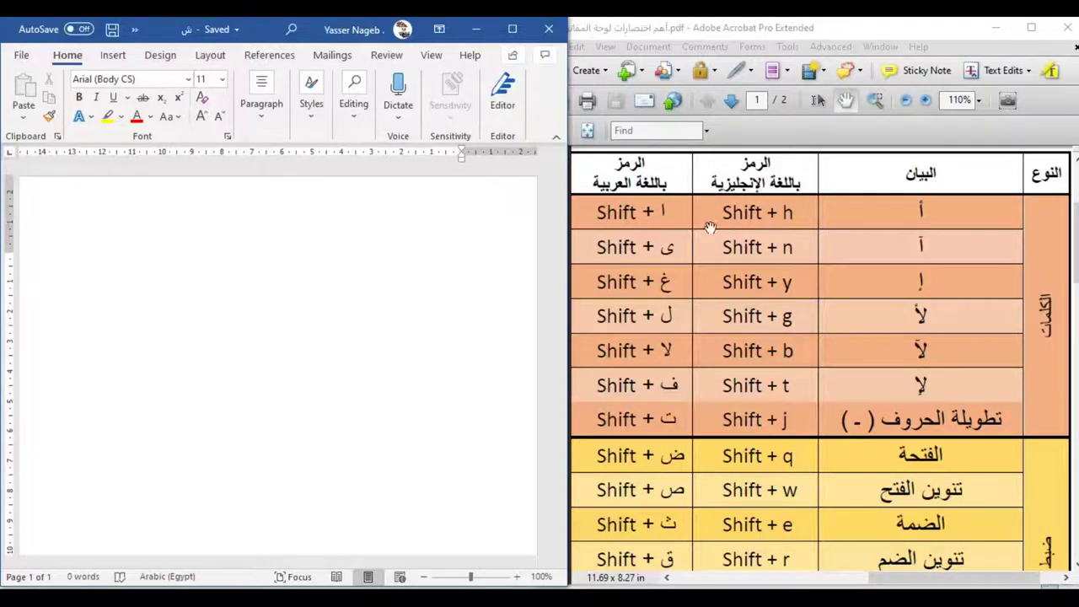
Pan the PDF letter table to show its header and top rows, then activate the Word document.
scroll(787, 345, "down", 2)
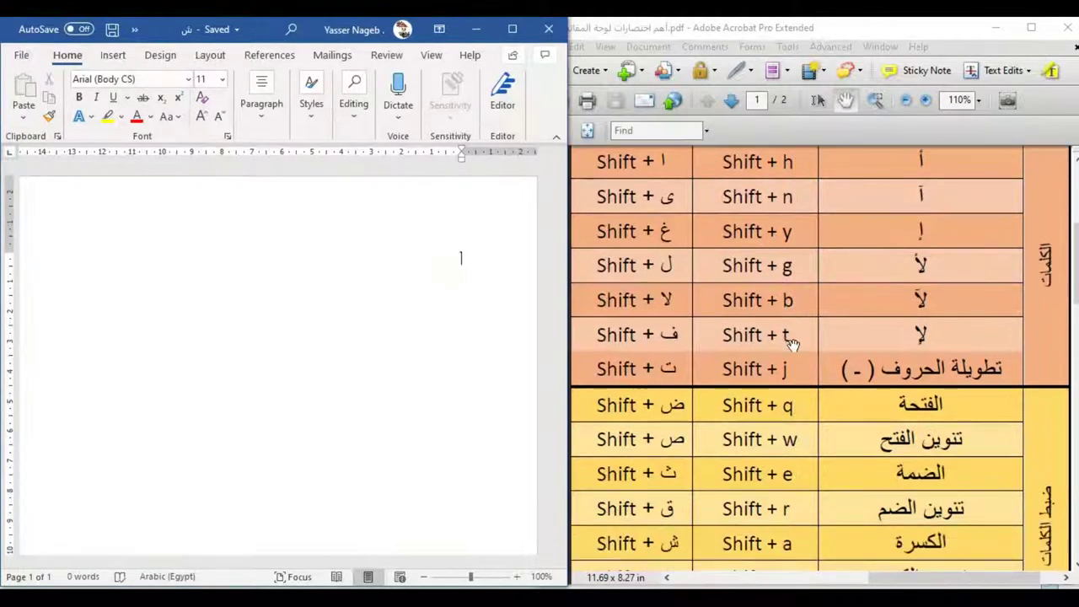
scroll(787, 342, "down", 1)
scroll(791, 333, "down", 2)
scroll(792, 328, "down", 1)
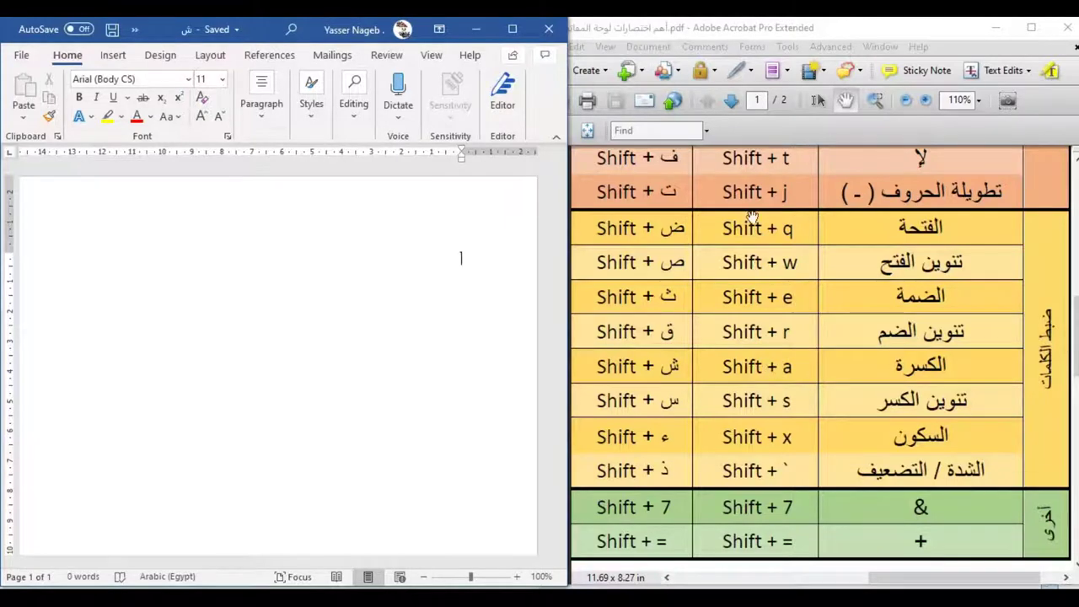
left_click_drag(754, 196, 750, 396)
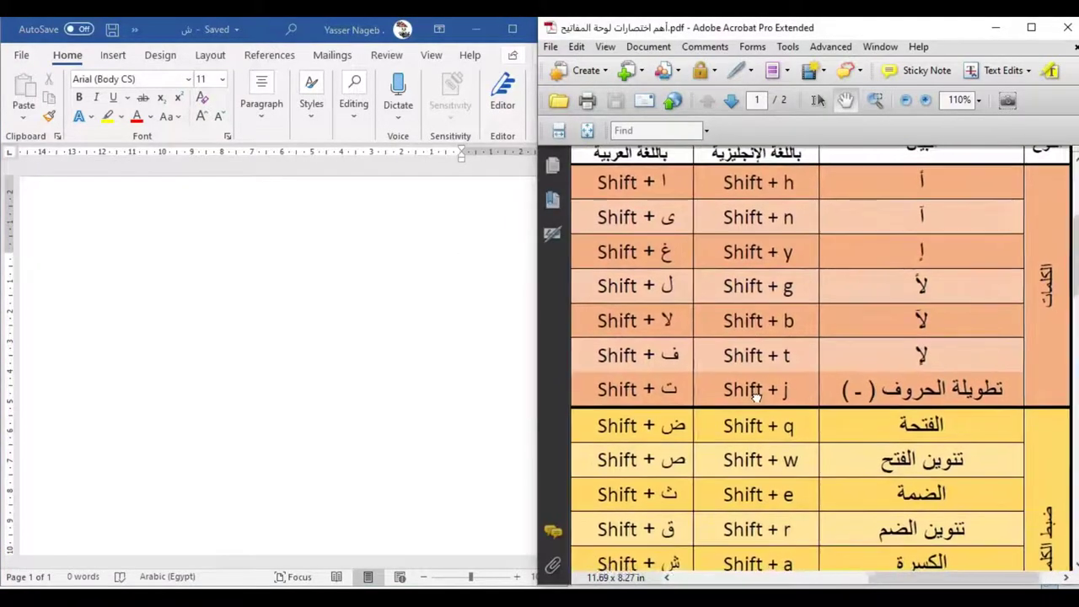
left_click_drag(767, 272, 769, 301)
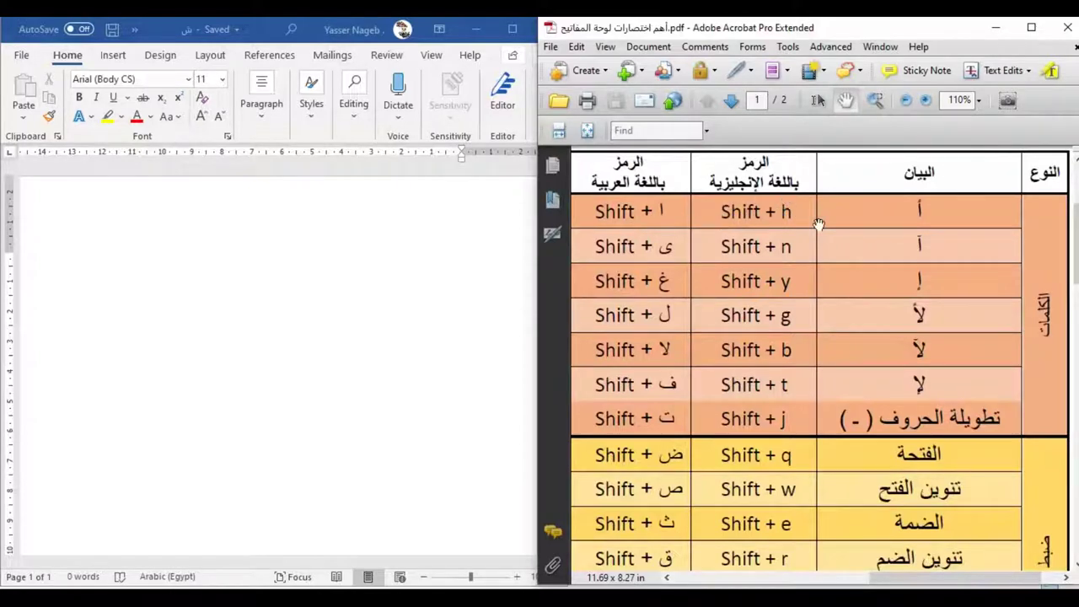
left_click(423, 271)
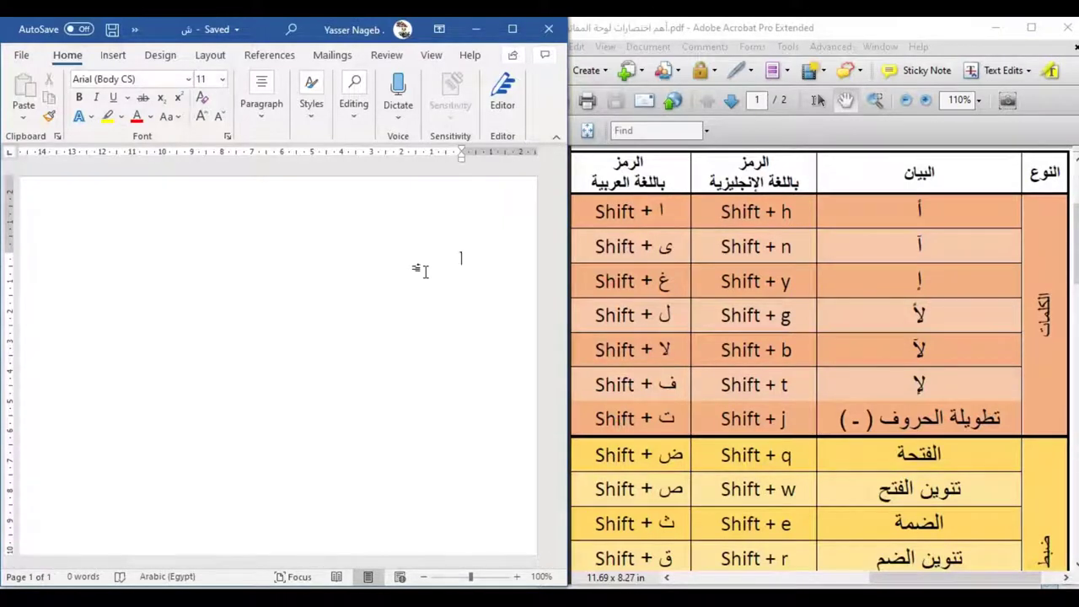
Type the letter ا and enlarge it to 72 pt with Grow Font.
type("ا")
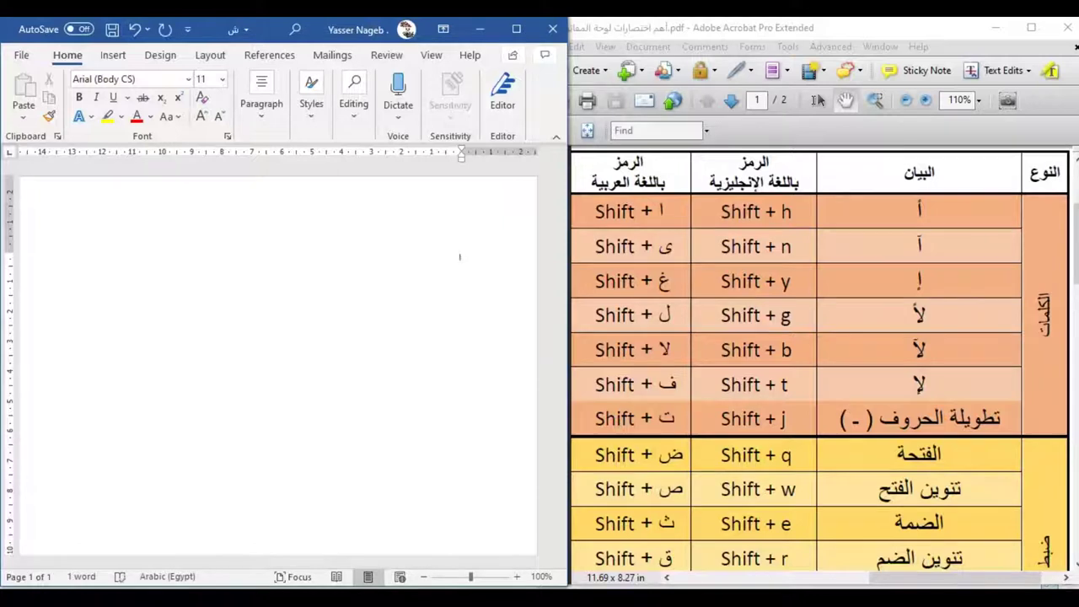
left_click_drag(429, 265, 462, 261)
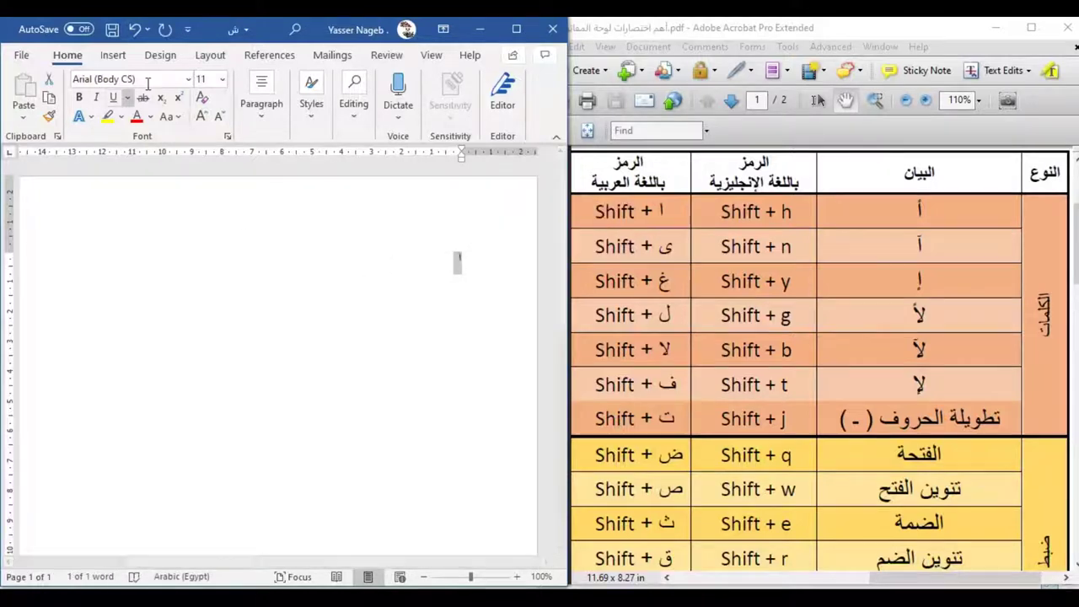
left_click(203, 117)
left_click(202, 116)
left_click(202, 117)
left_click(202, 116)
left_click(202, 117)
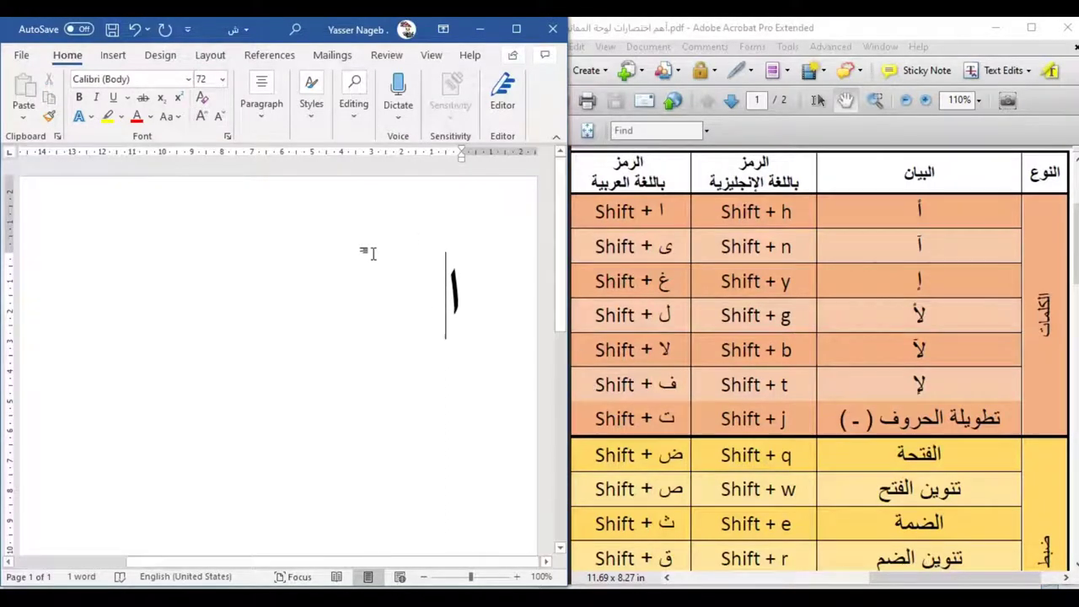
Switch to Arabic input and add أ and the word تم on new lines.
key("alt+shift")
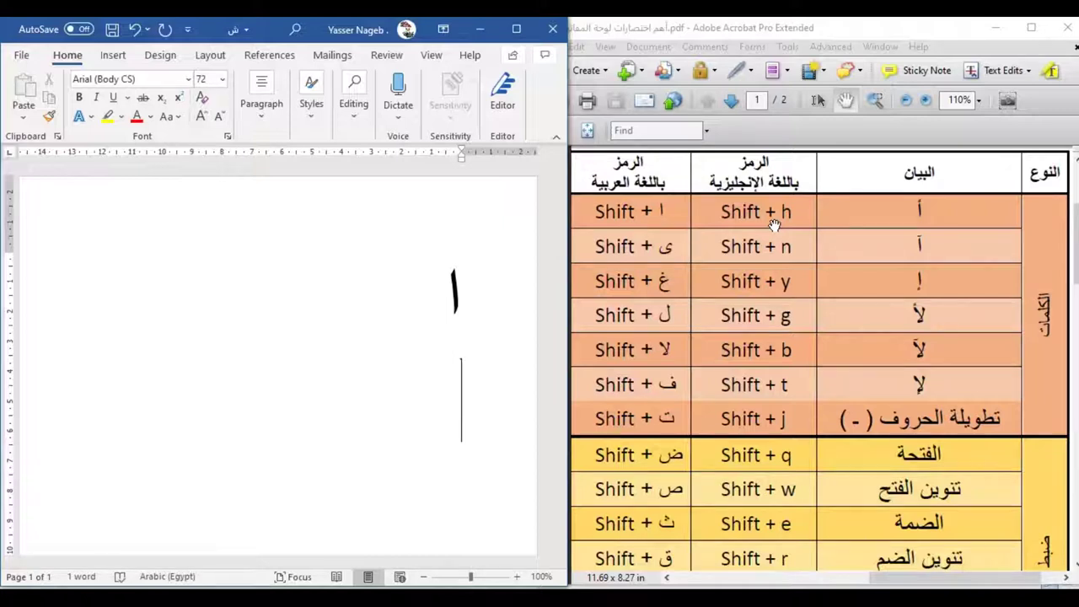
type("أ")
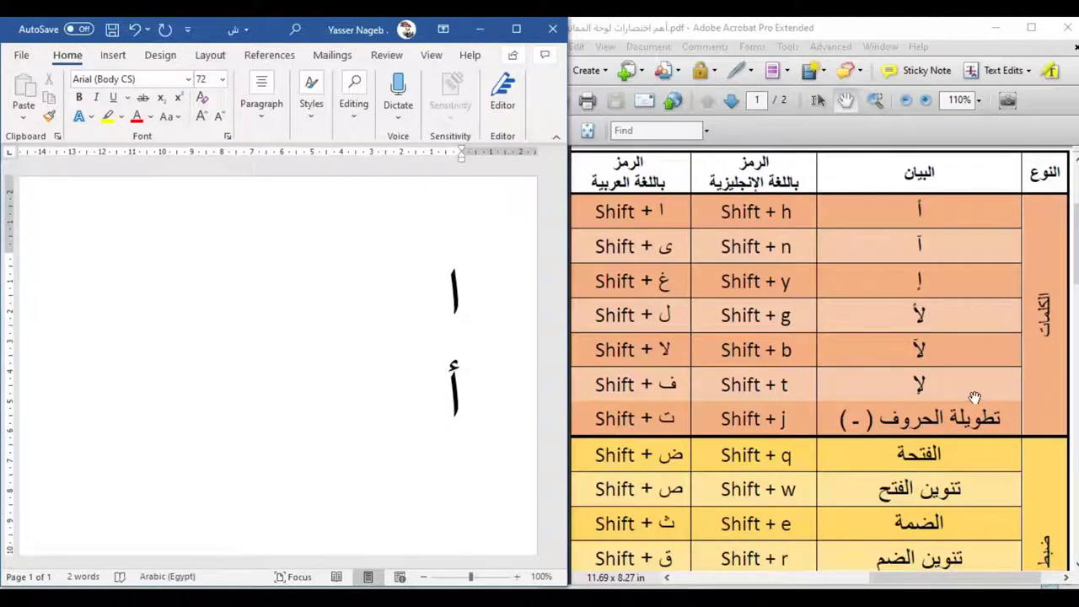
type("تم")
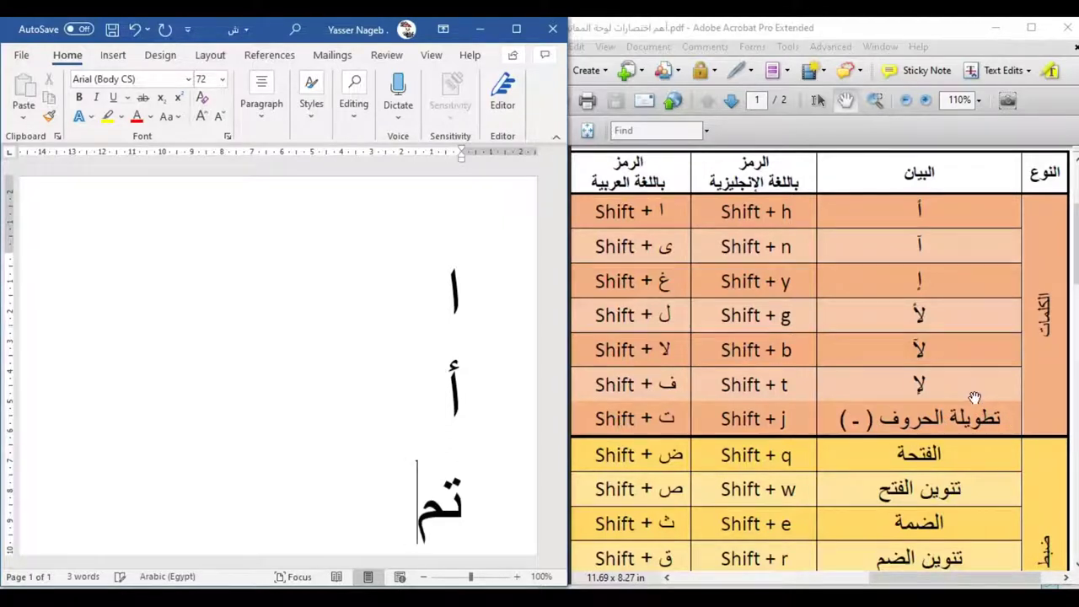
Insert tatweel between ت and م, add a dash after the word, and start a new line.
scroll(313, 380, "down", 3)
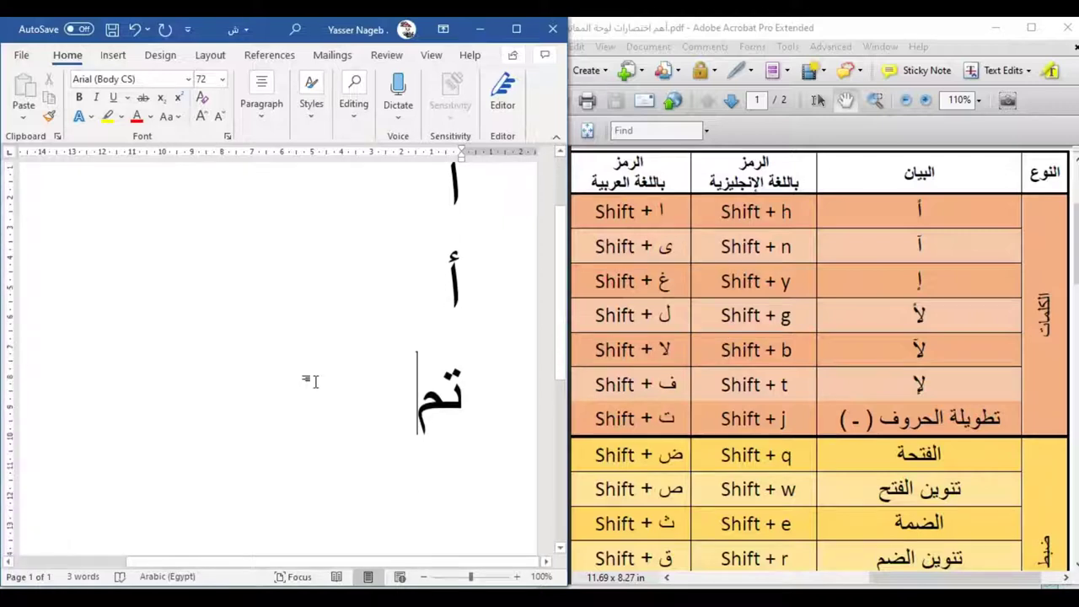
key("Right")
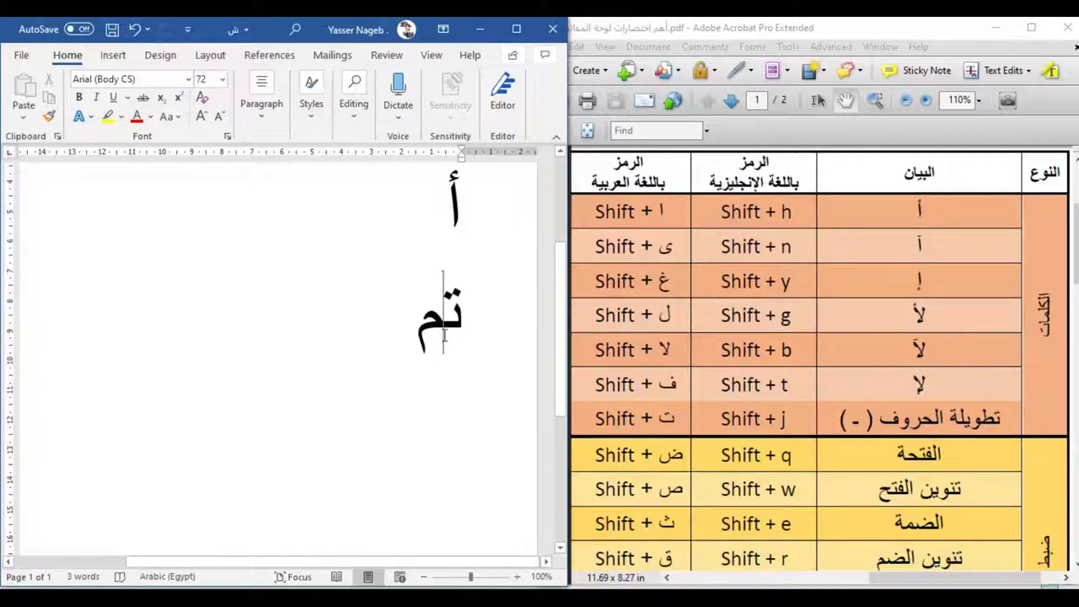
type("ــــــم")
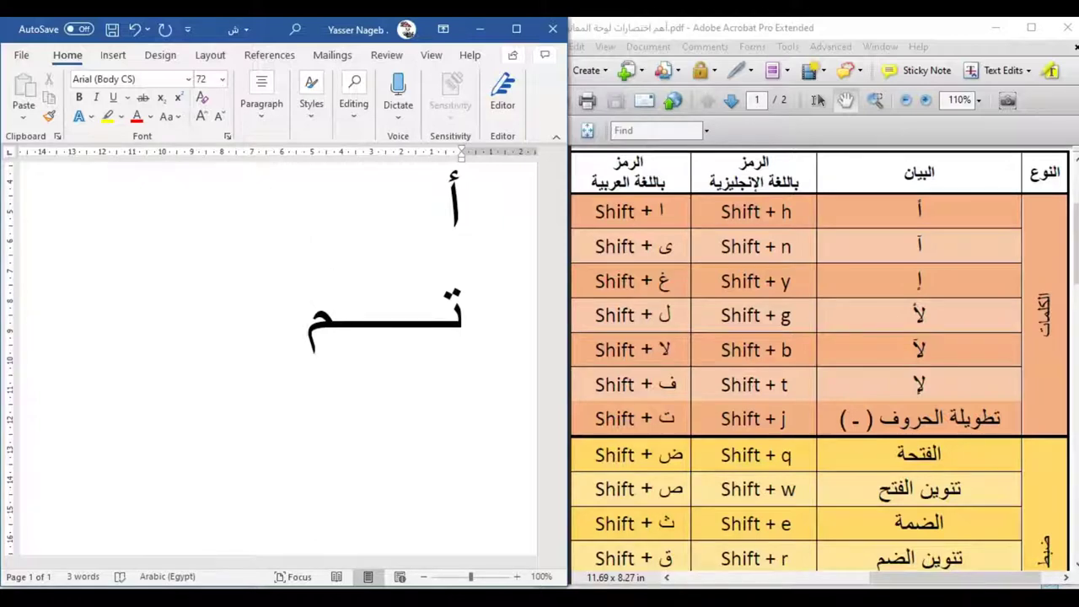
type(" ـ")
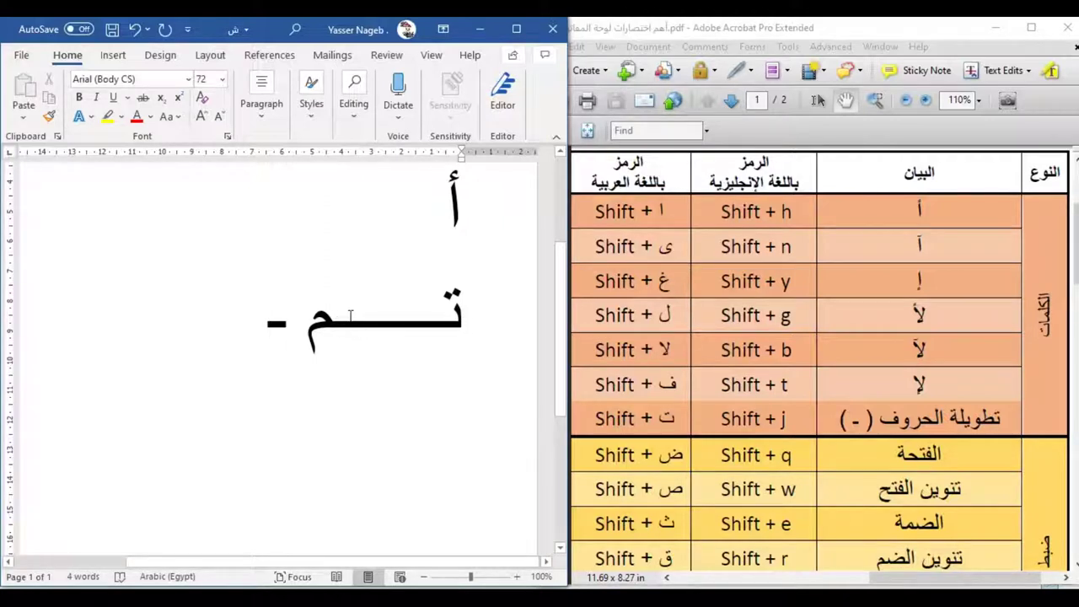
left_click_drag(445, 313, 351, 314)
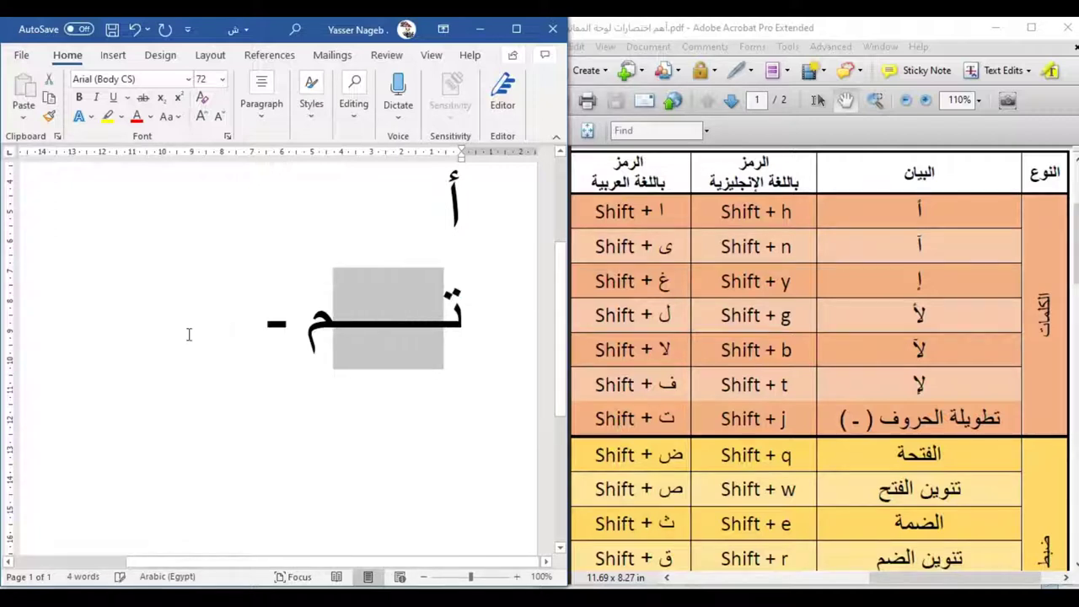
left_click(144, 333)
key("Return")
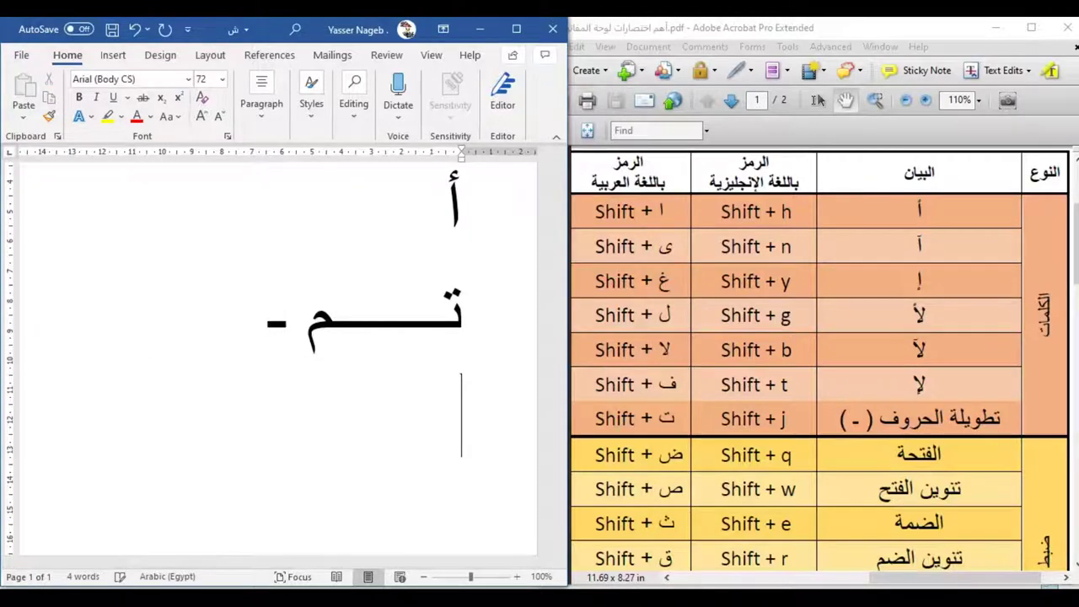
Type يَ with fatha, بً with tanween fath and دّ with shadda on the new line.
scroll(779, 390, "down", 1)
scroll(780, 389, "down", 1)
scroll(780, 389, "down", 2)
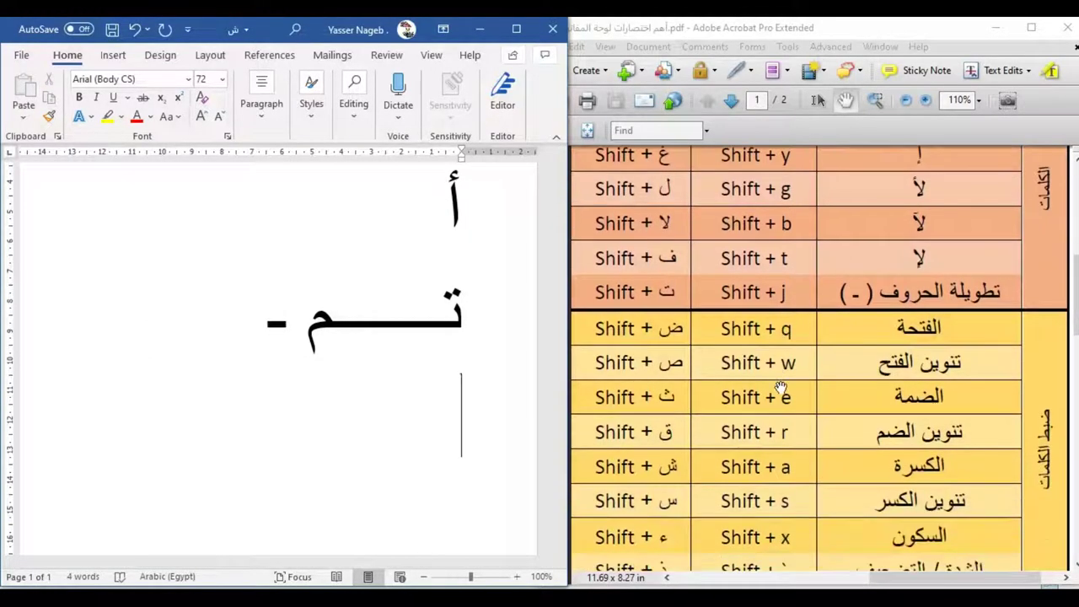
scroll(780, 389, "down", 2)
scroll(781, 389, "down", 2)
type("ي")
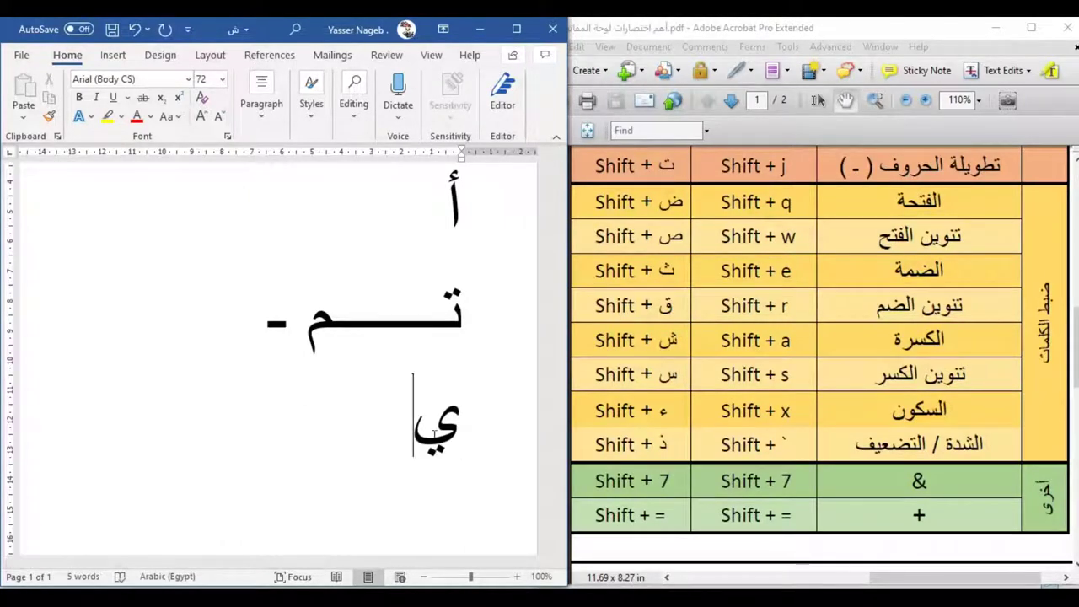
type("َ")
type(" بً")
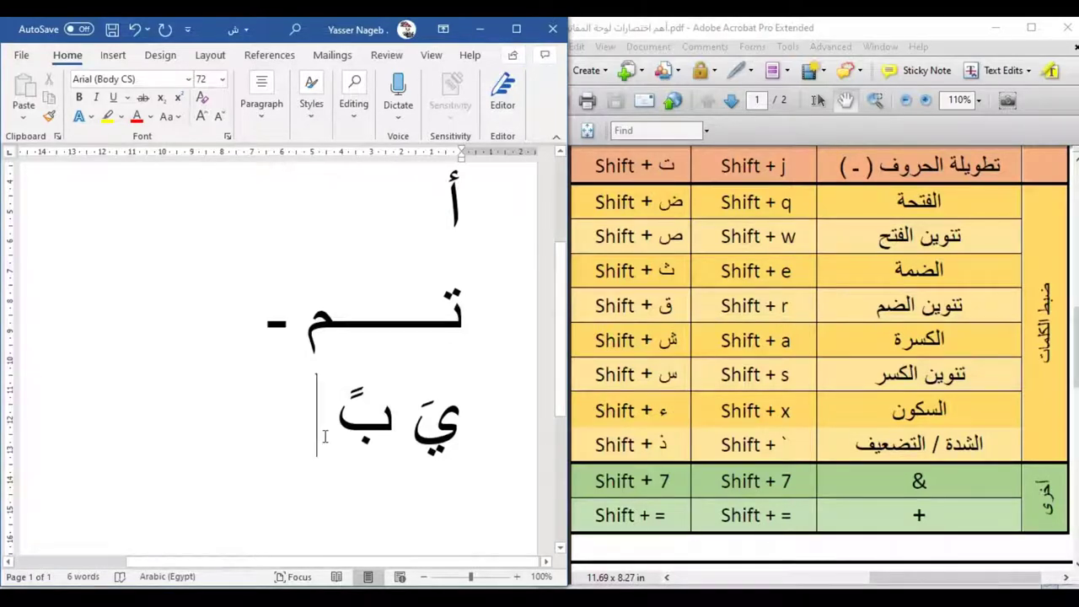
type("د")
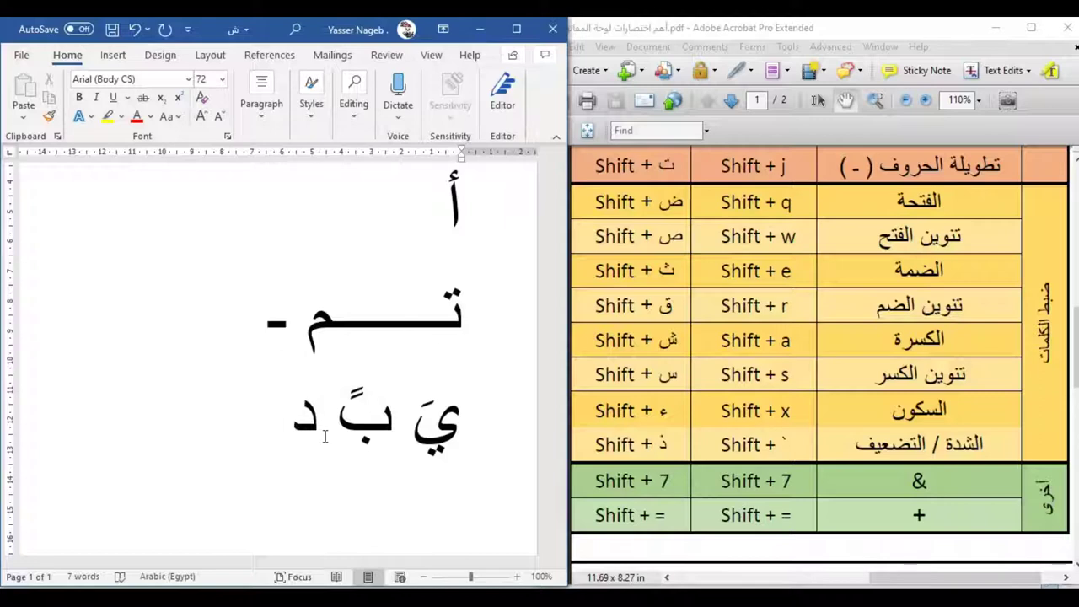
type("ّ د")
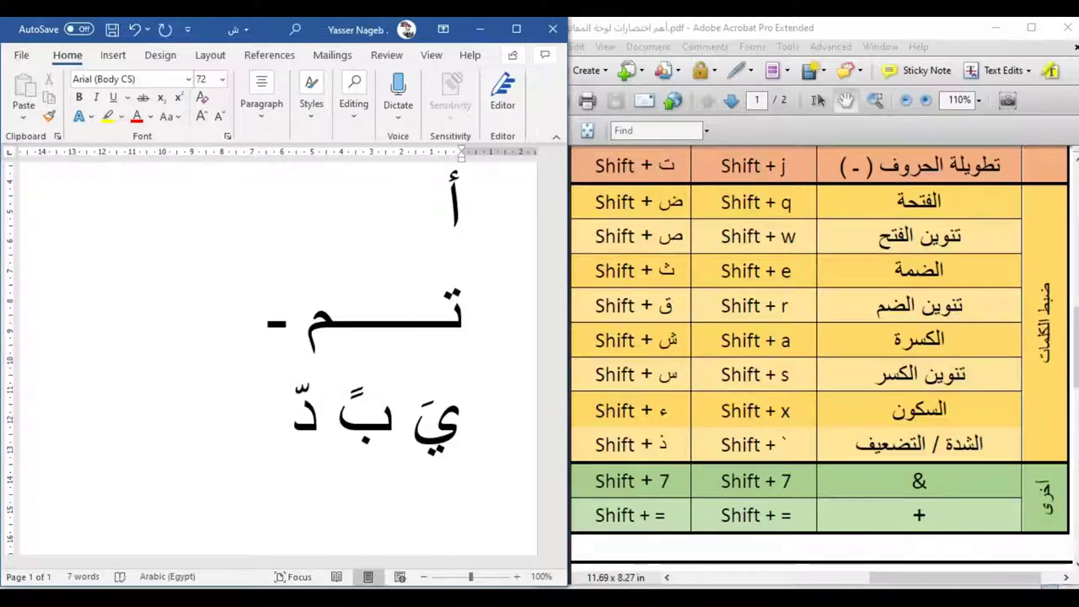
type("َ")
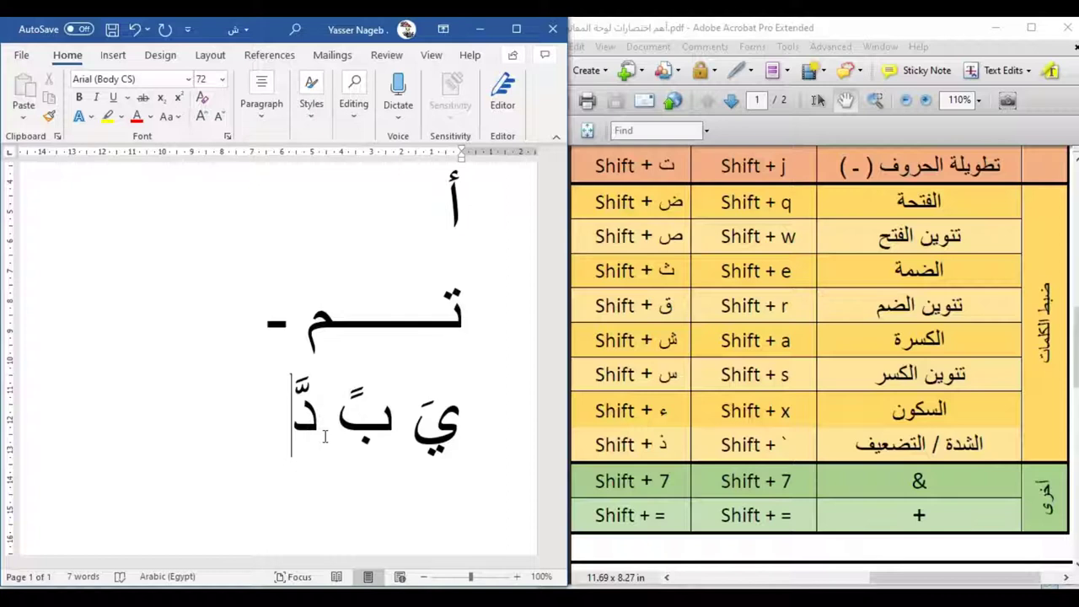
Pan the PDF table's symbol columns, then go to page 2 and show its Ctrl + N column and title.
left_click(819, 431)
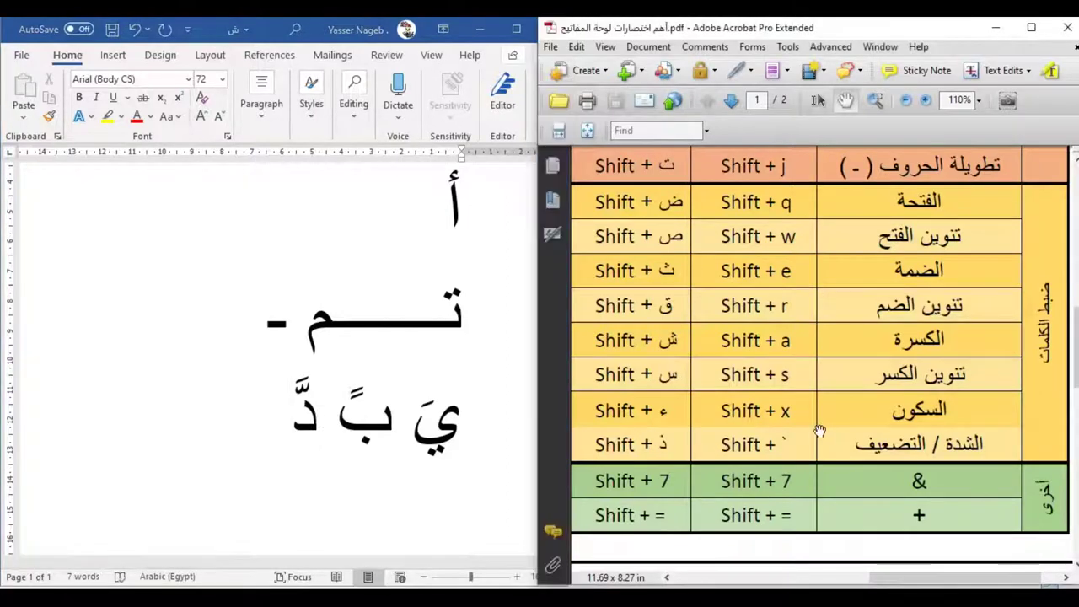
left_click_drag(683, 384, 929, 397)
left_click_drag(764, 320, 990, 414)
mouse_move(916, 277)
left_mouse_down()
mouse_move(961, 378)
mouse_move(975, 352)
mouse_move(987, 429)
mouse_move(1028, 145)
left_mouse_up()
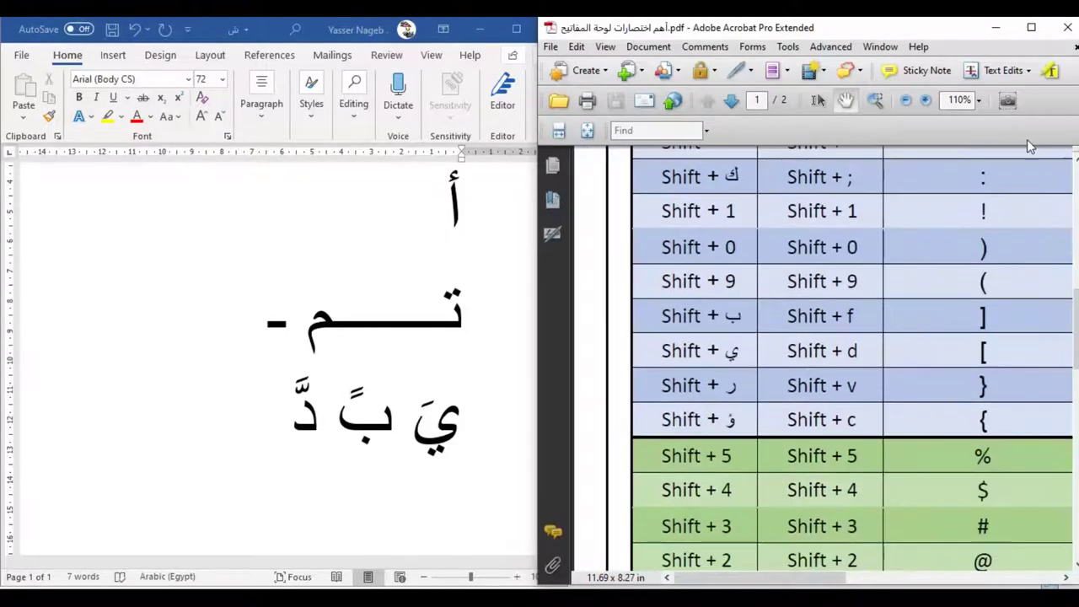
left_click_drag(1007, 425, 1003, 354)
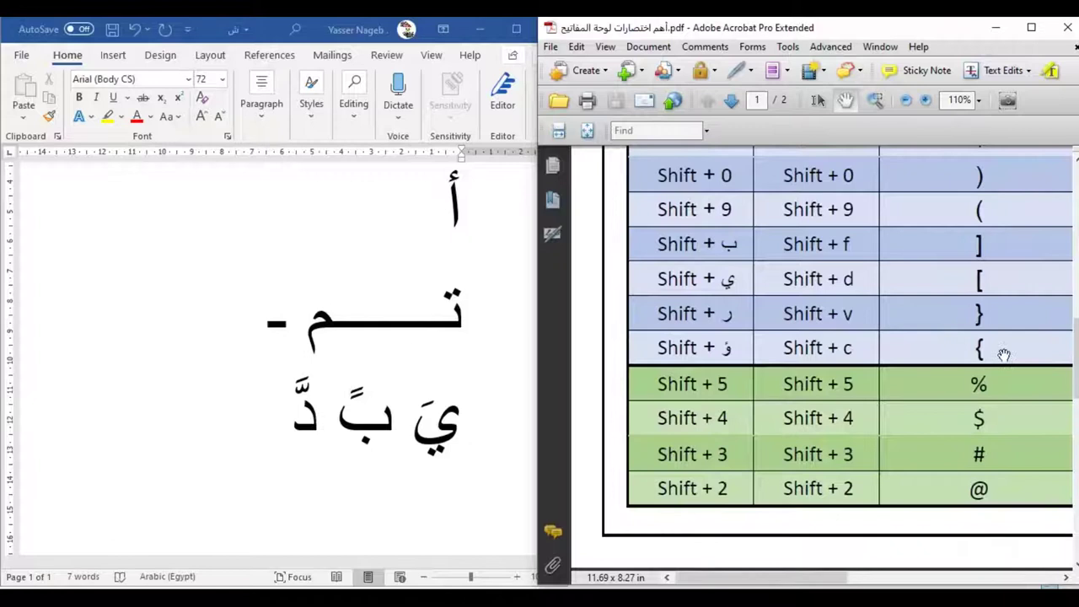
left_click(731, 101)
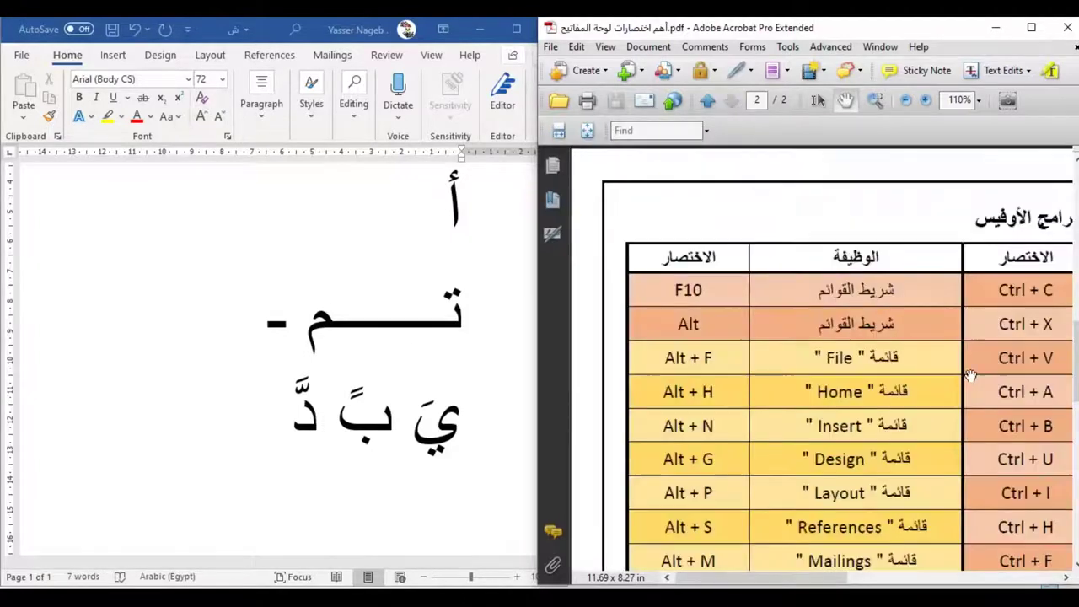
left_click_drag(987, 397, 681, 325)
left_click_drag(1070, 354, 796, 346)
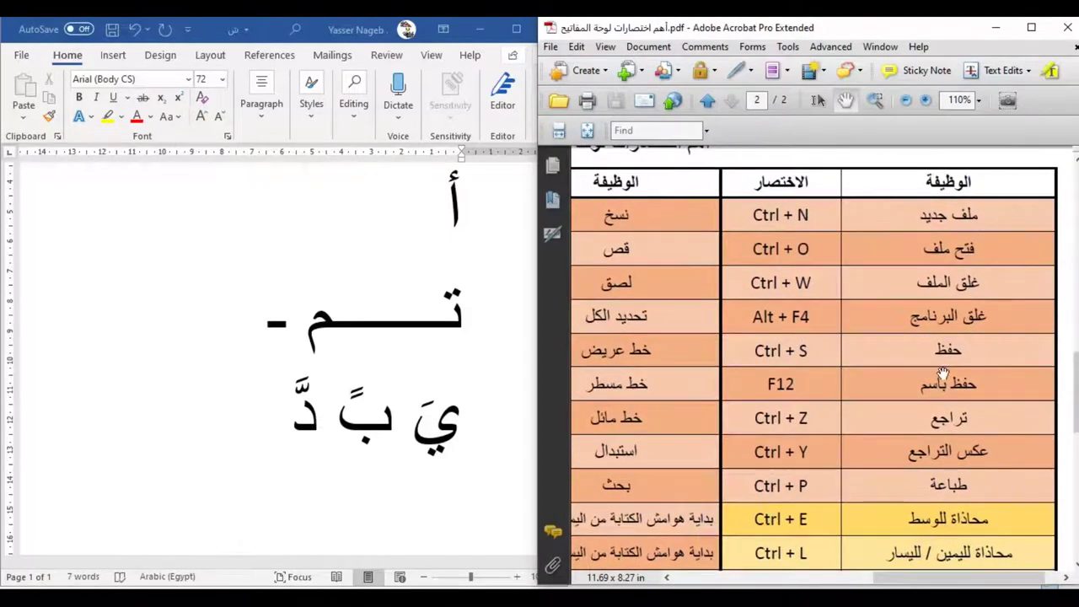
Close the Word document, saving the changes.
left_click(480, 319)
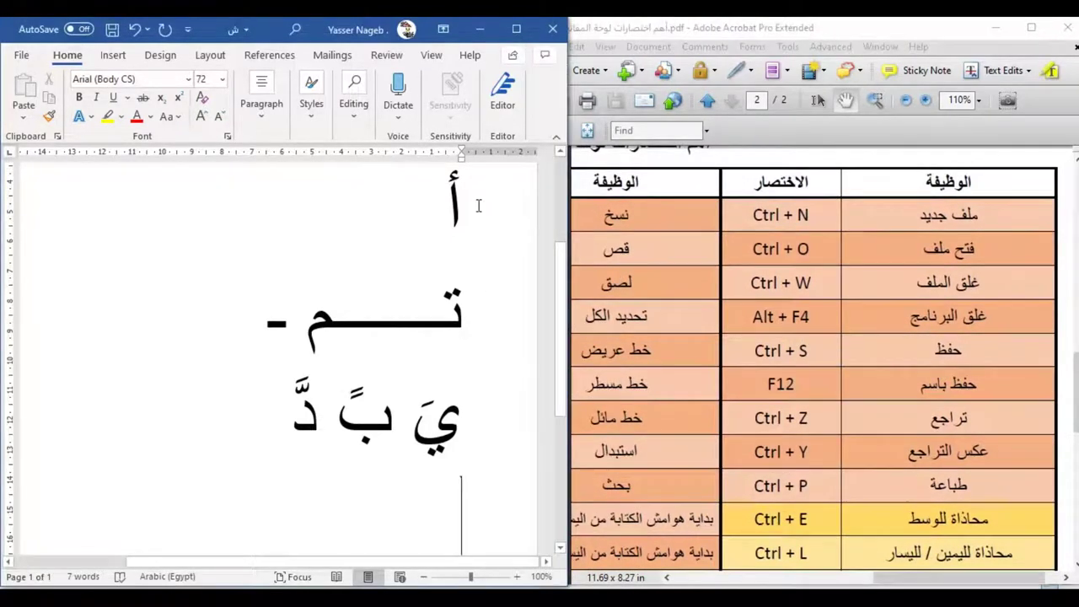
left_click(552, 29)
left_click(496, 341)
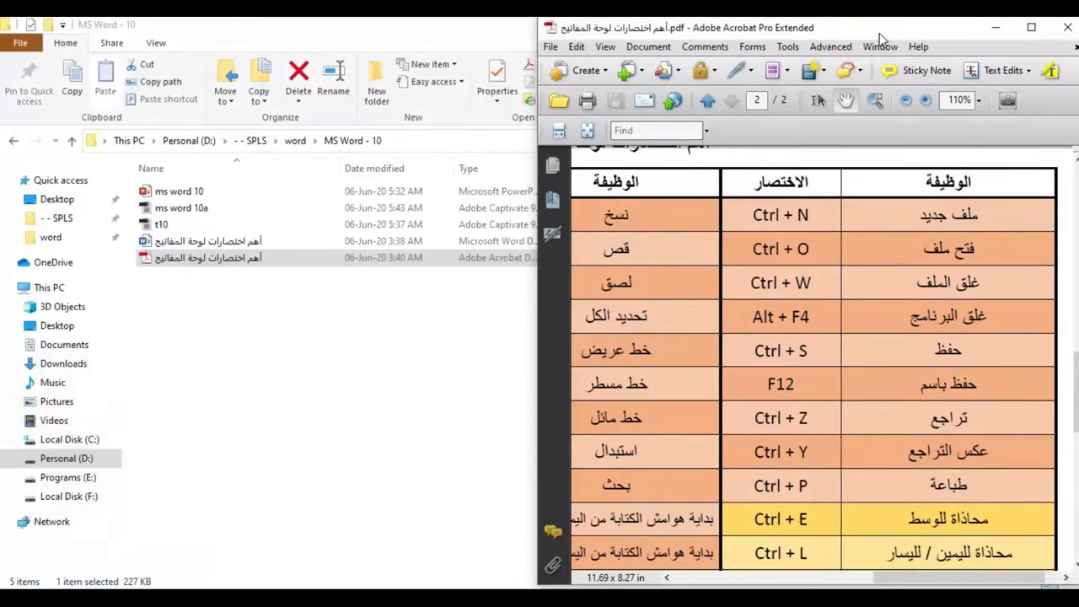
Maximize Acrobat at 101% zoom so the page 2 table fits, then open Start.
double_click(878, 34)
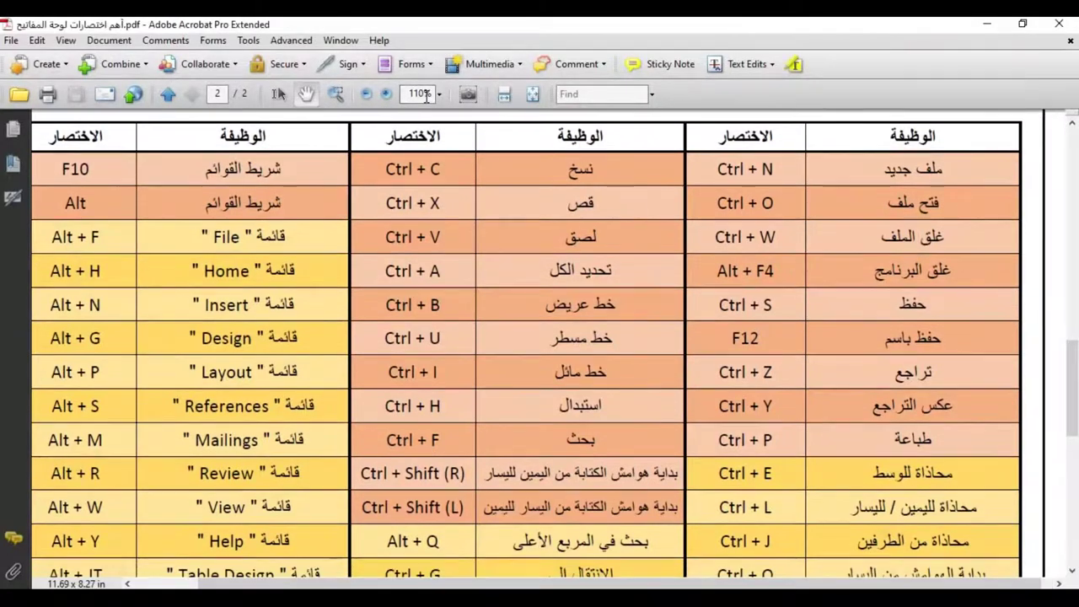
left_click(364, 96)
scroll(603, 217, "down", 5)
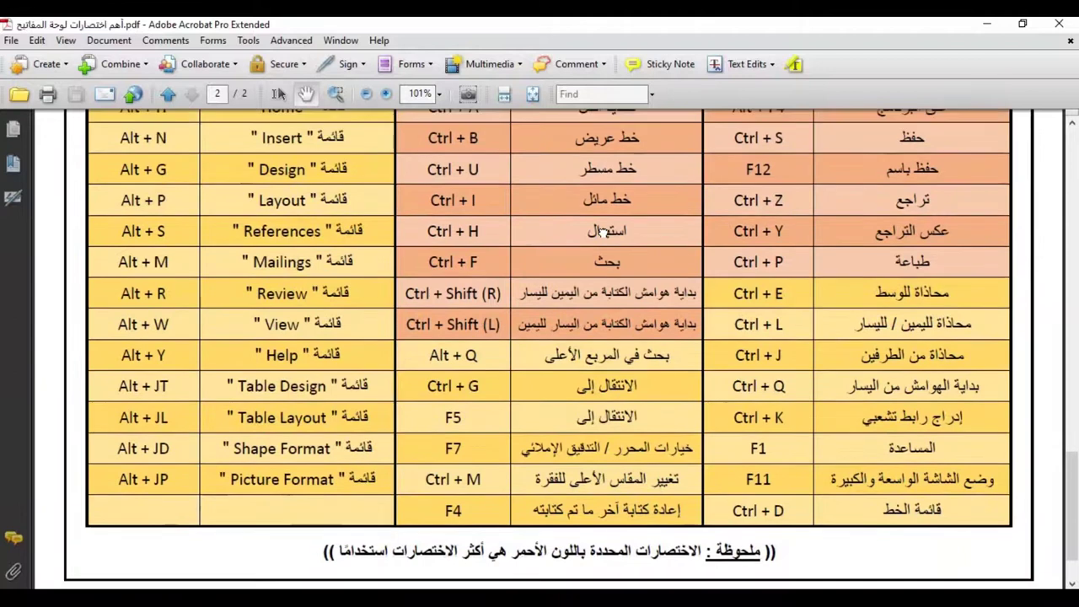
mouse_move(603, 218)
left_mouse_down()
mouse_move(603, 395)
mouse_move(619, 424)
left_mouse_up()
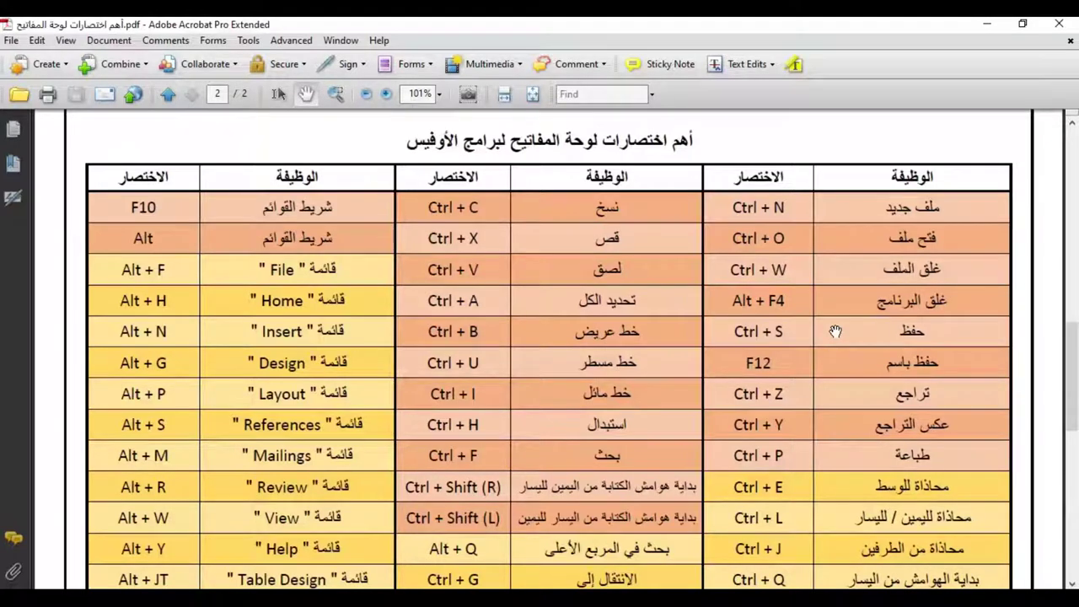
scroll(834, 331, "down", 1)
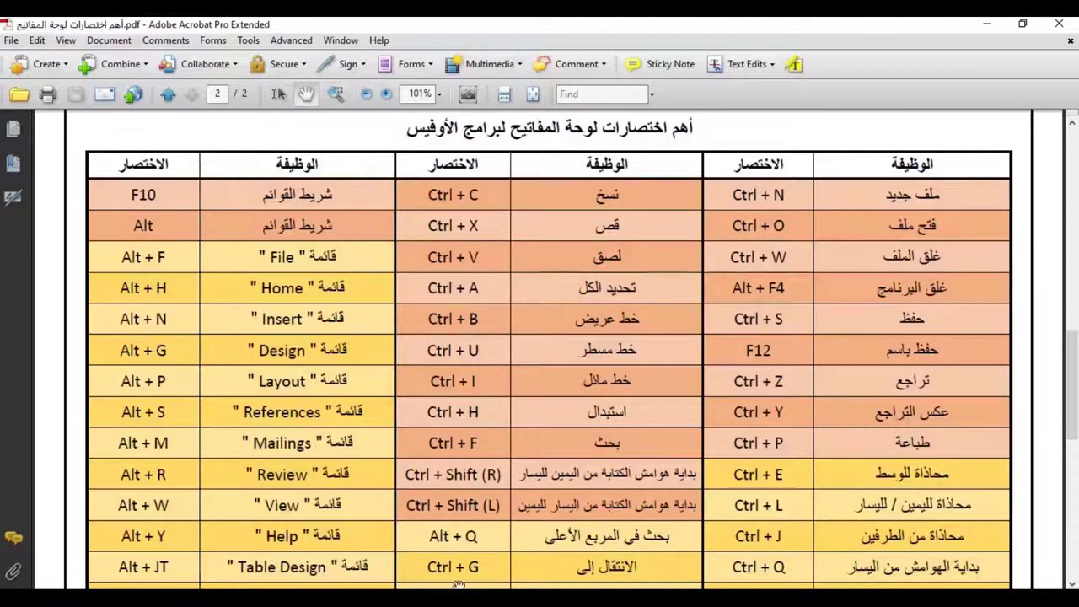
key("super")
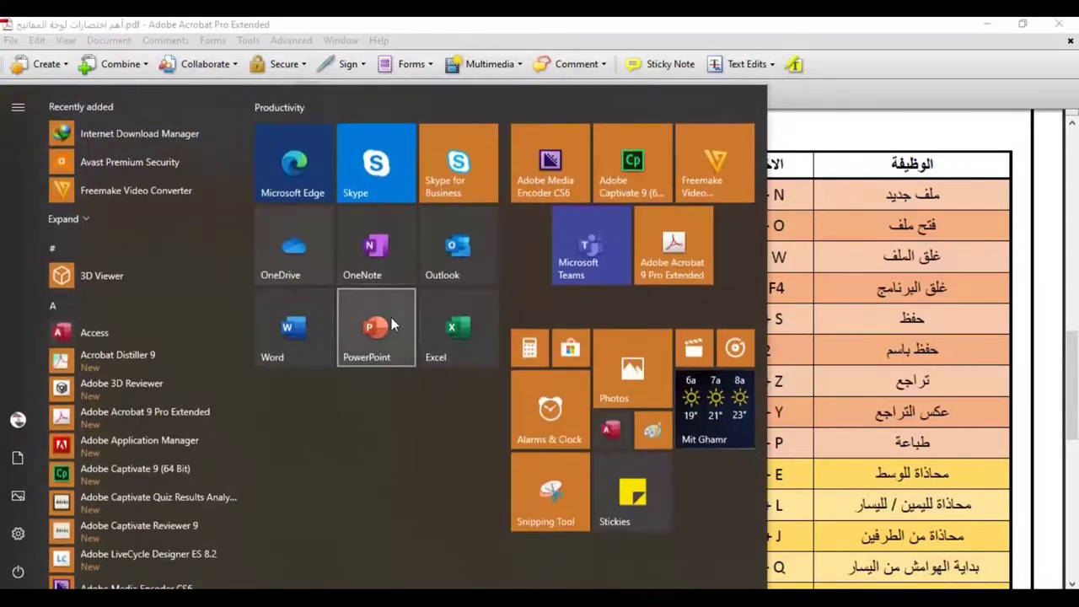
Create a maximized blank Word document, undo and redo its Arabic character, then minimize Word.
left_click(294, 329)
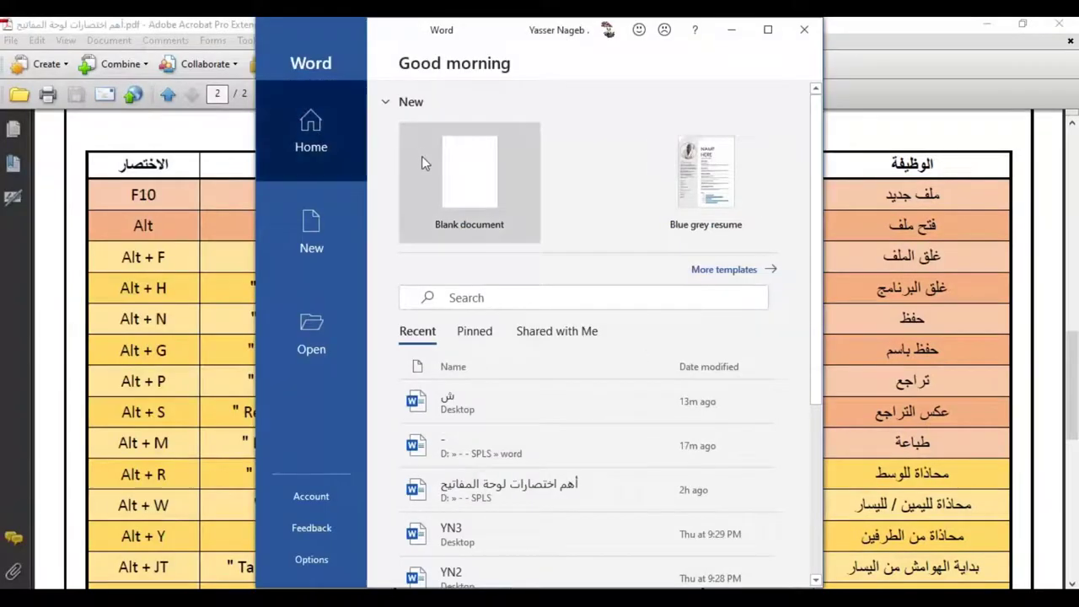
left_click(423, 163)
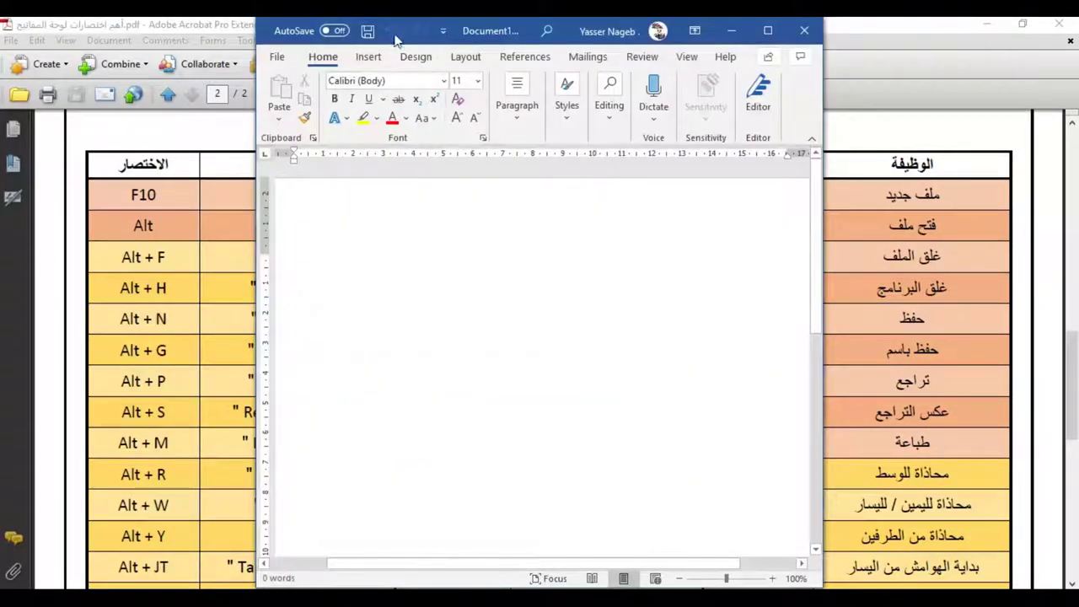
left_click(767, 31)
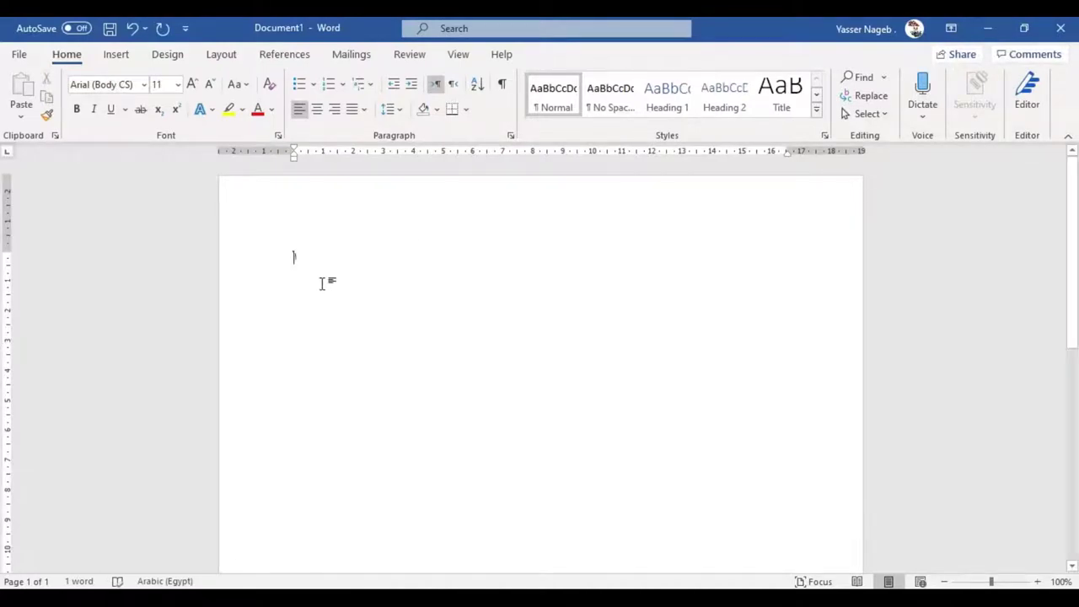
left_click(133, 30)
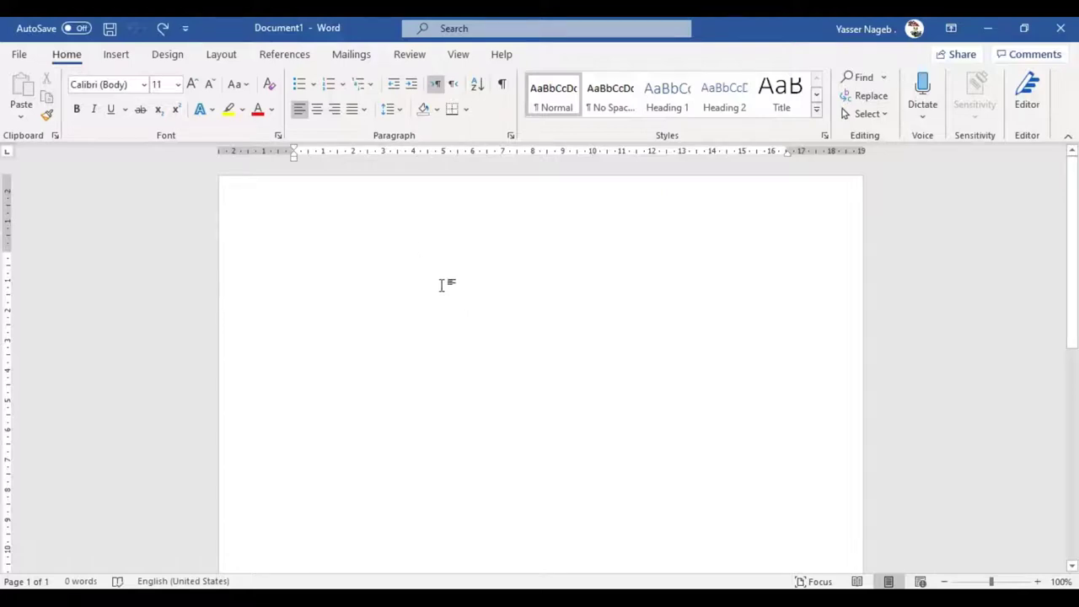
left_click(162, 30)
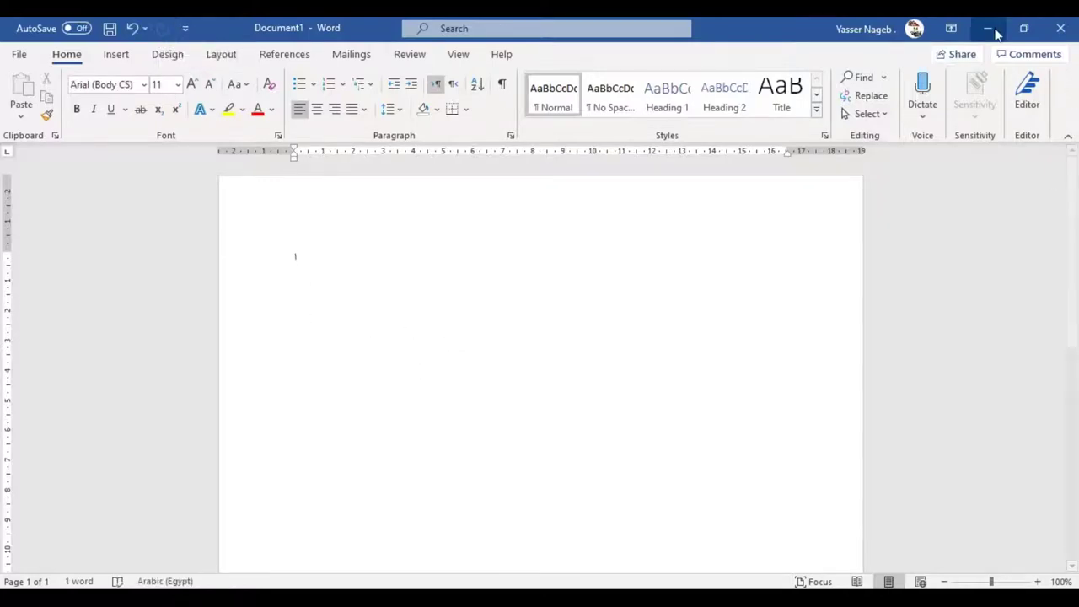
left_click(988, 29)
Scroll the page 2 Office shortcuts table down to the Alt + JP, Shape Format and F1 rows.
scroll(877, 274, "down", 1)
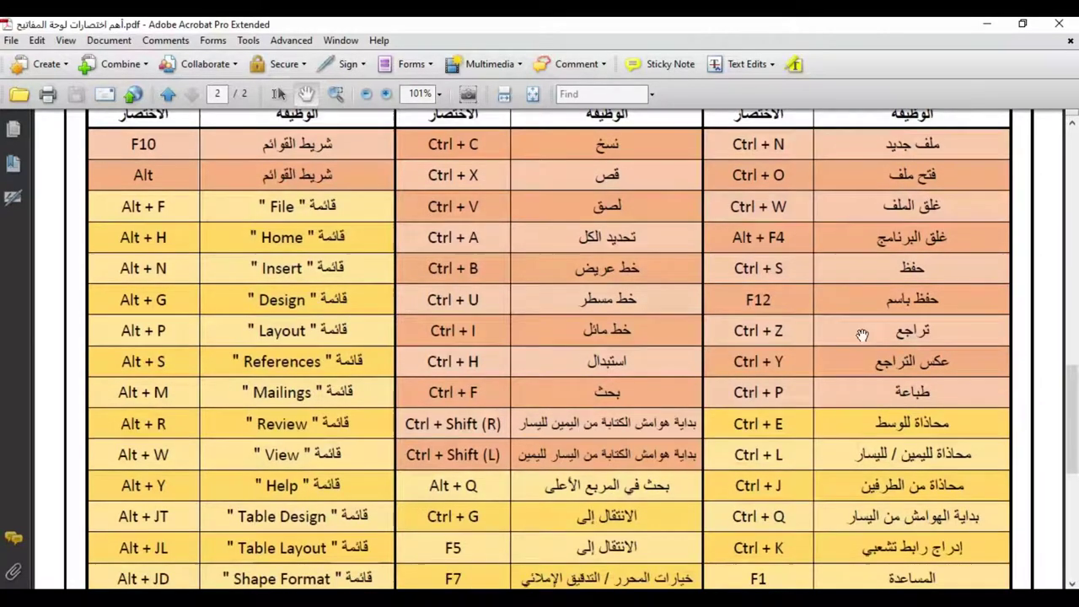
scroll(844, 349, "down", 1)
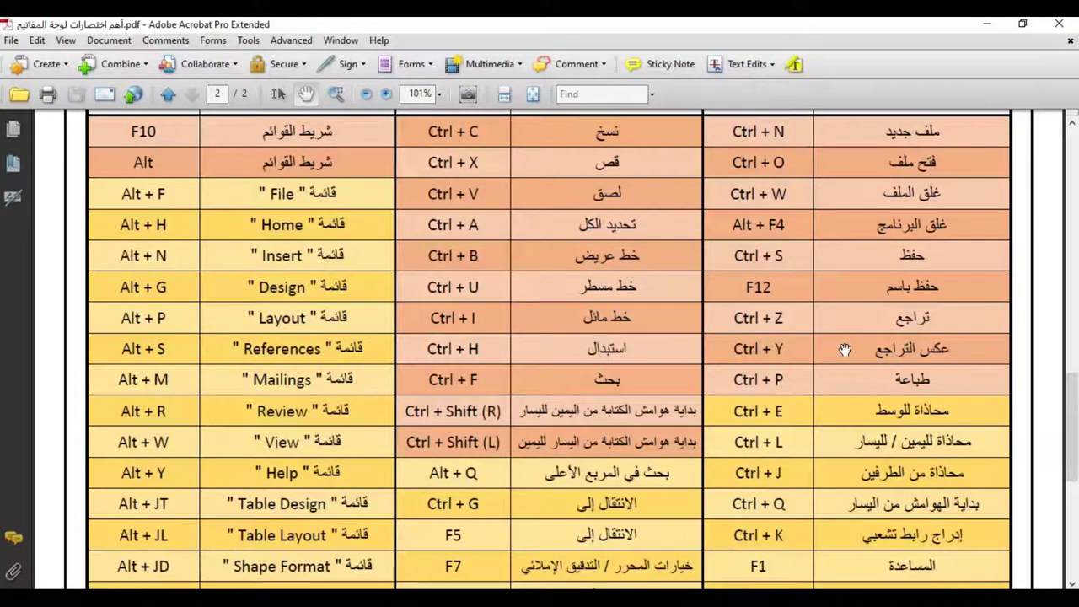
scroll(844, 349, "down", 1)
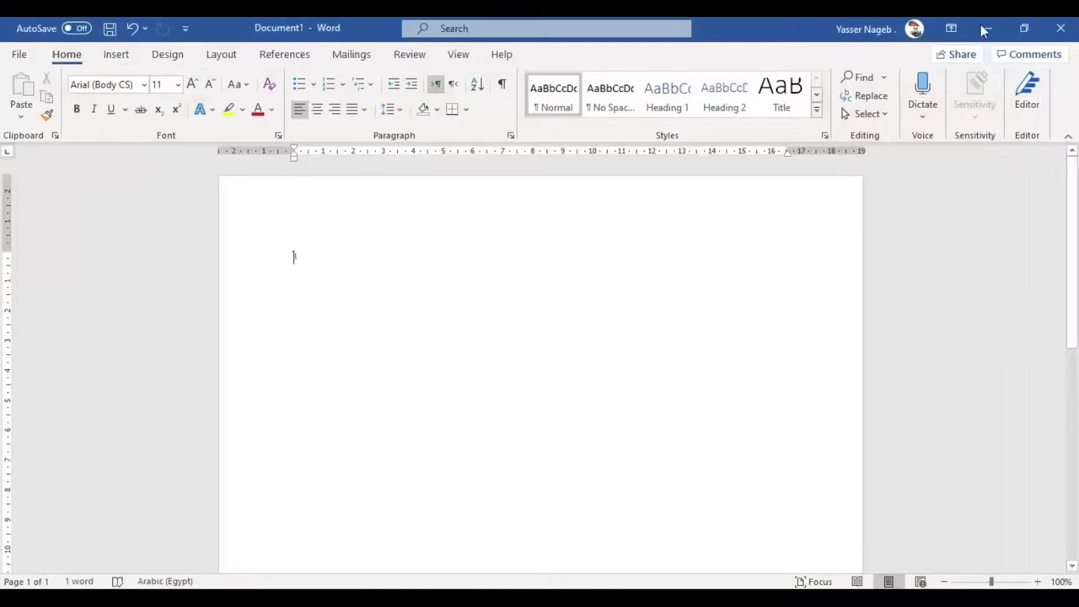
Restore Word to a smaller window on the left beside the PDF and open the Paragraph settings.
left_click(19, 55)
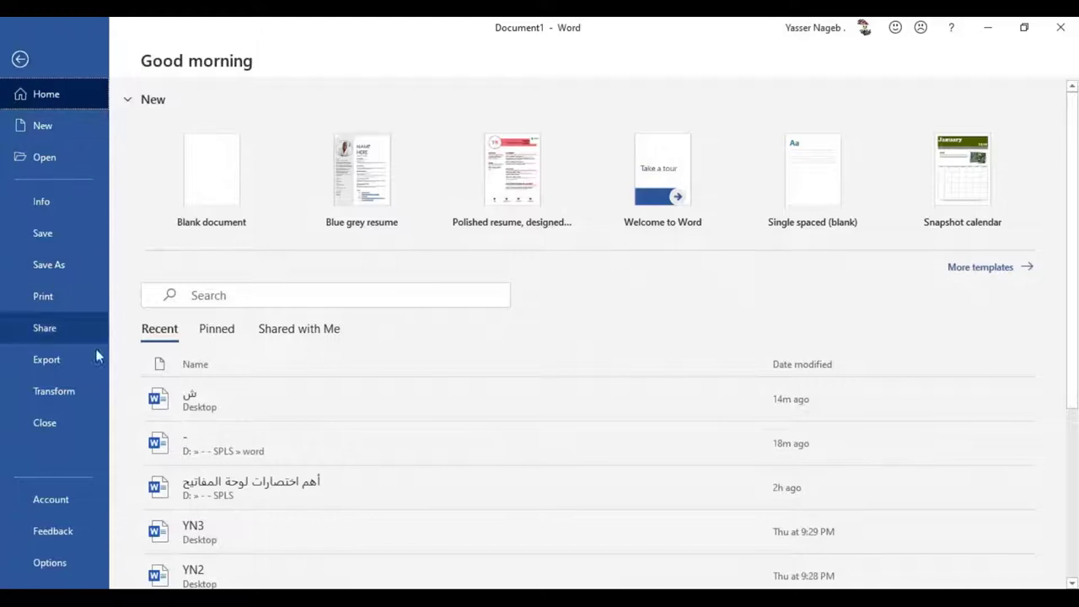
left_click(17, 59)
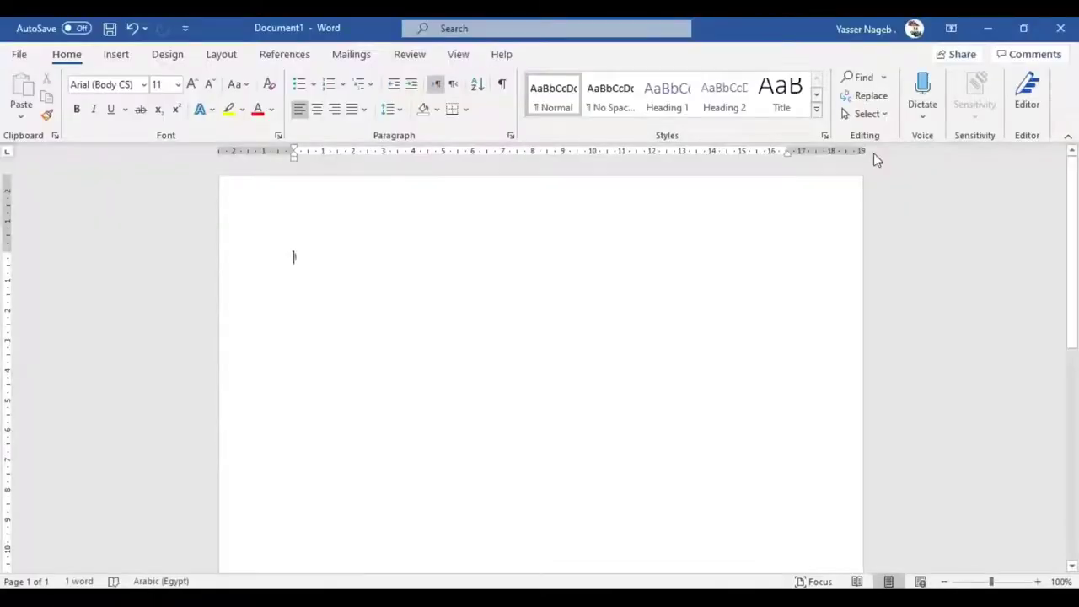
left_click(1024, 27)
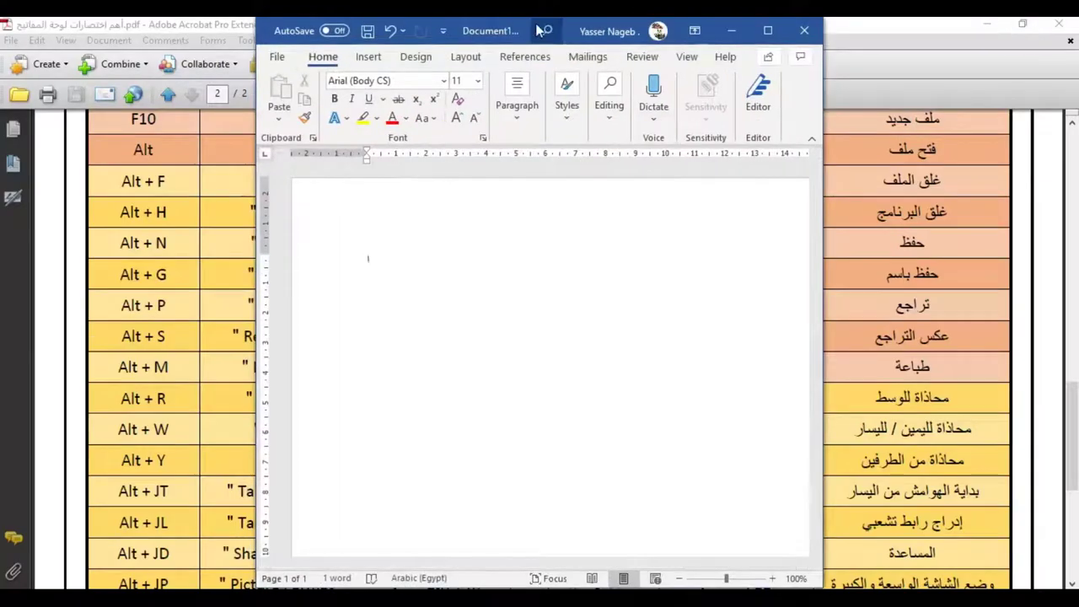
left_click_drag(459, 33, 246, 32)
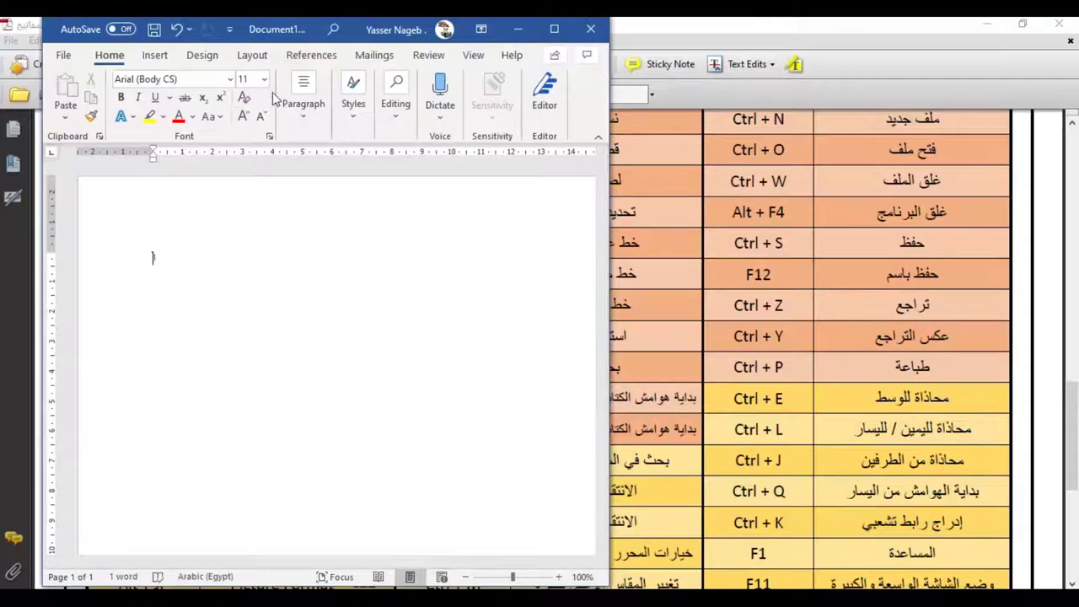
left_click(296, 117)
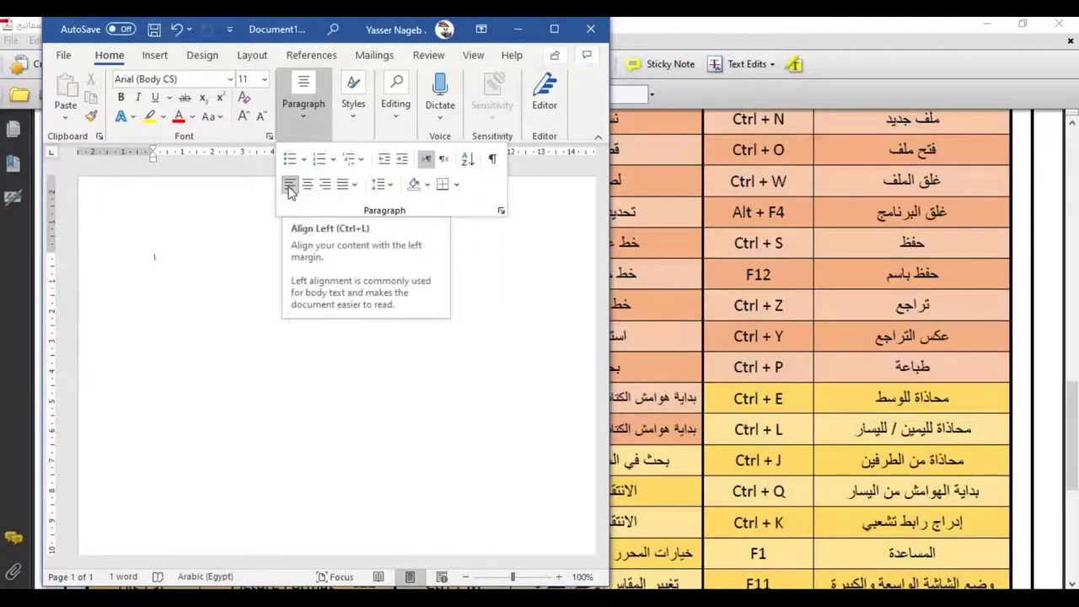
Preview the Justify alignment variants, then open the Insert Hyperlink dialog with Ctrl+K.
left_click(353, 185)
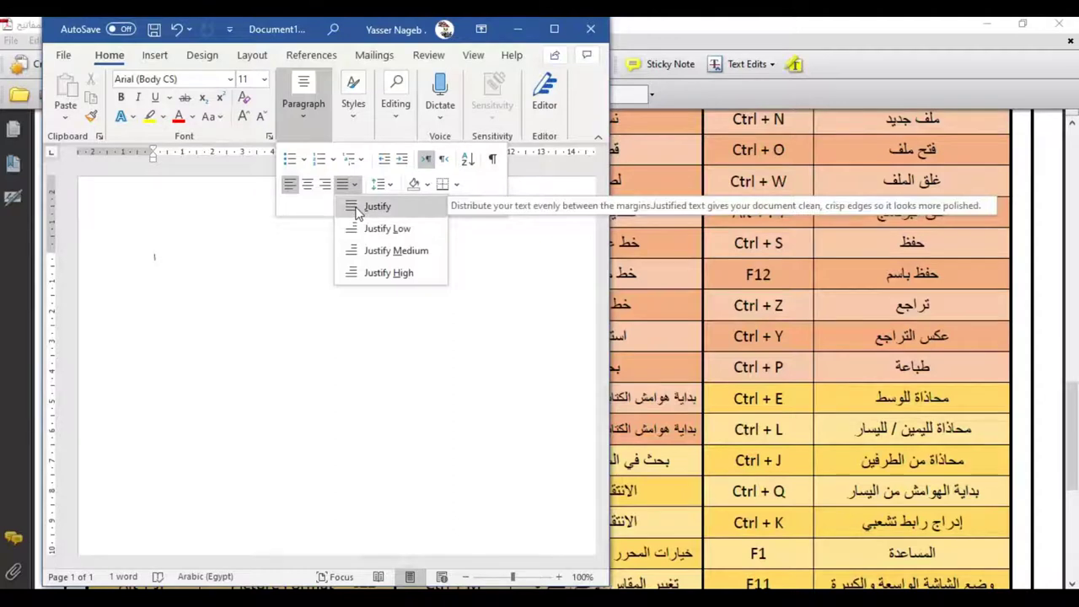
left_click(248, 293)
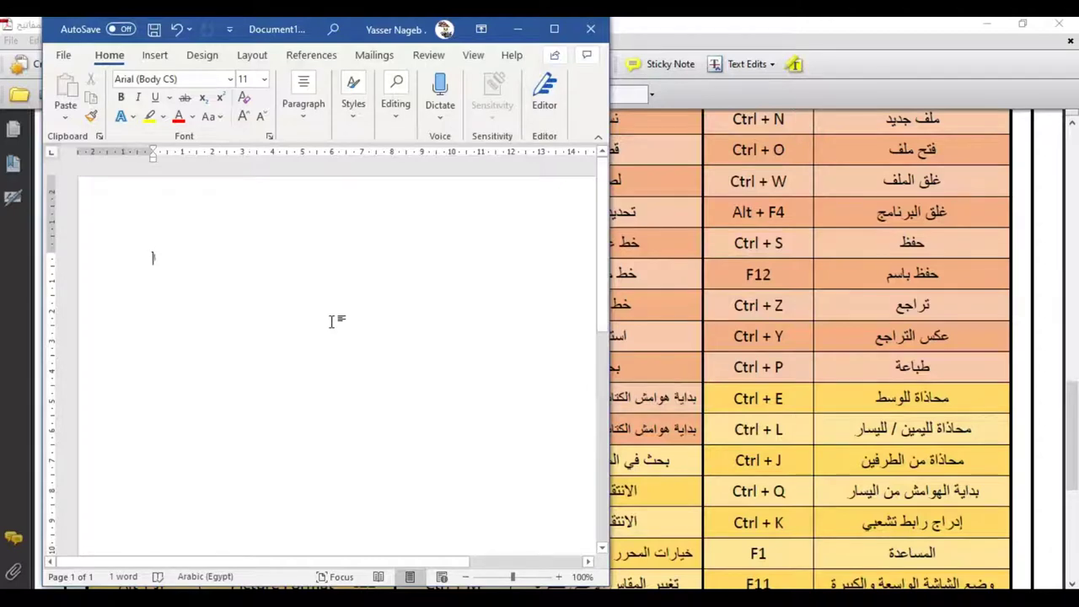
key("ctrl+k")
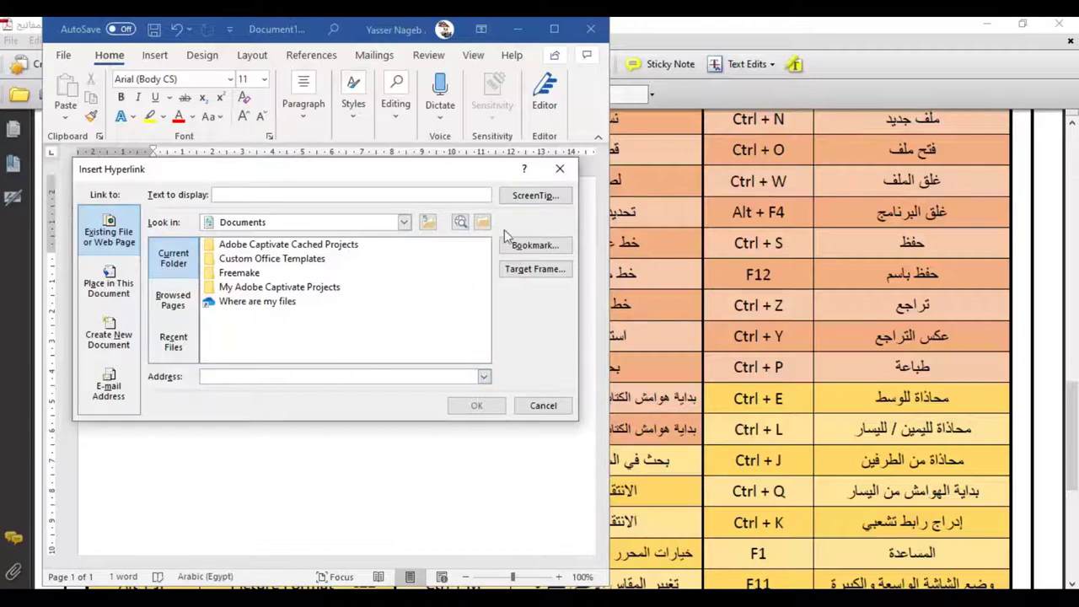
Cancel the Insert Hyperlink dialog without a link, then open and close Word Help with F1.
left_click(560, 170)
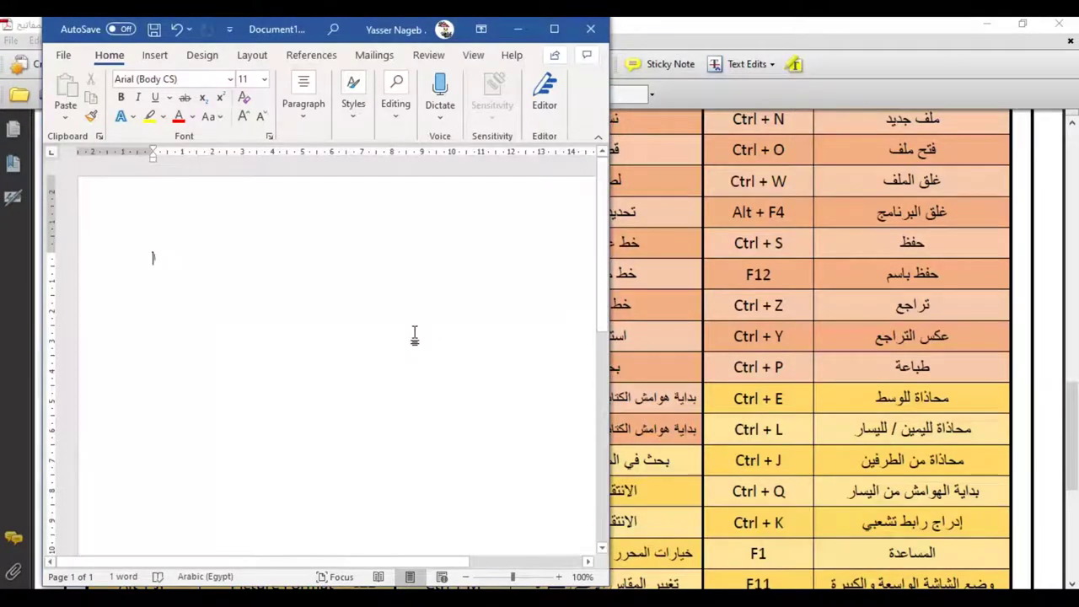
key("F1")
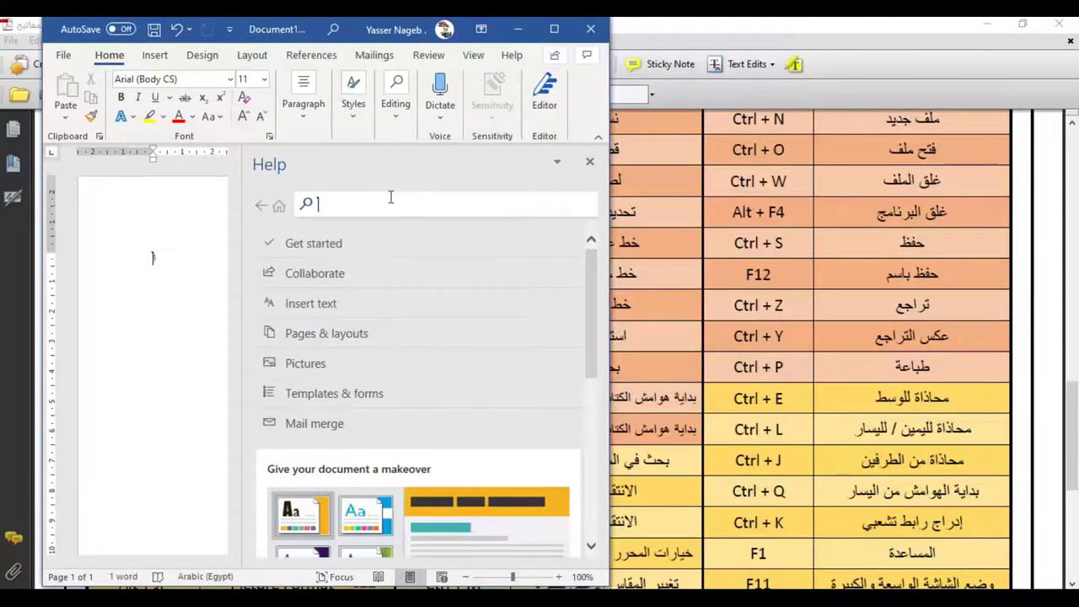
left_click(589, 164)
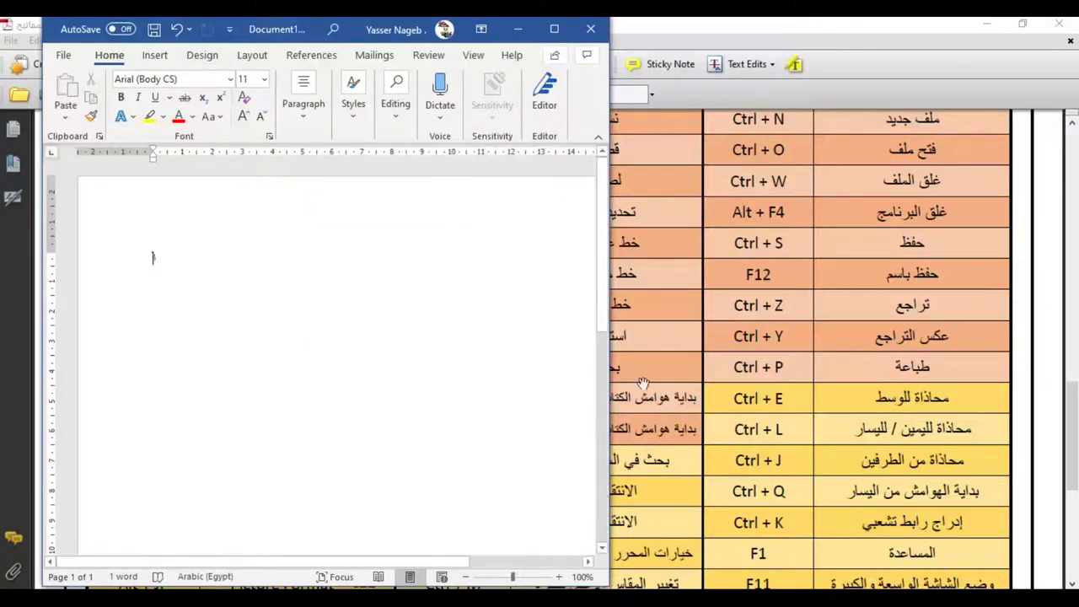
scroll(734, 459, "down", 1)
scroll(734, 459, "down", 1)
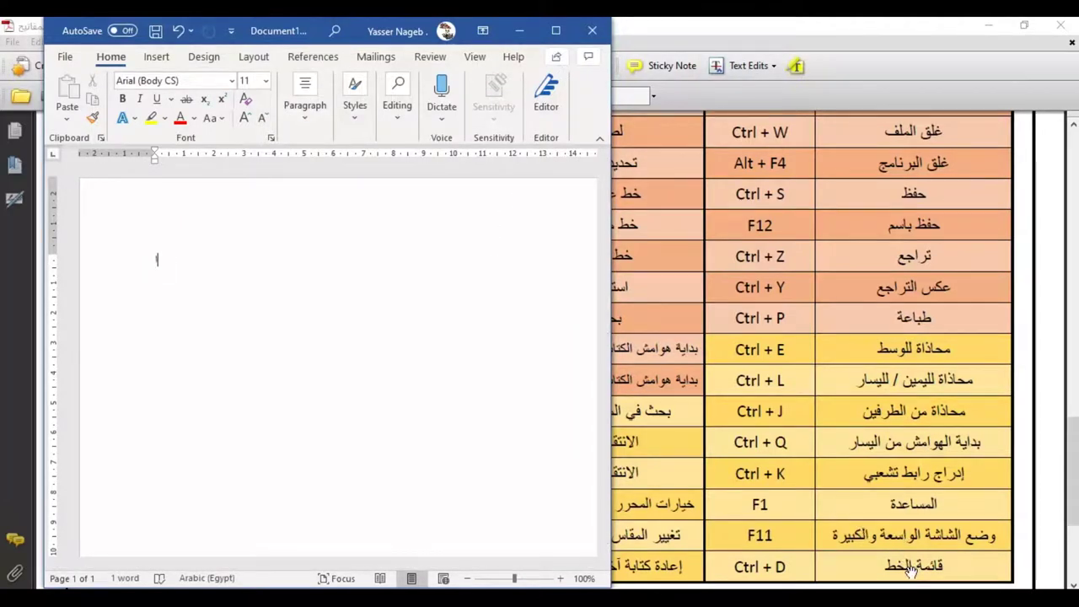
left_click(271, 137)
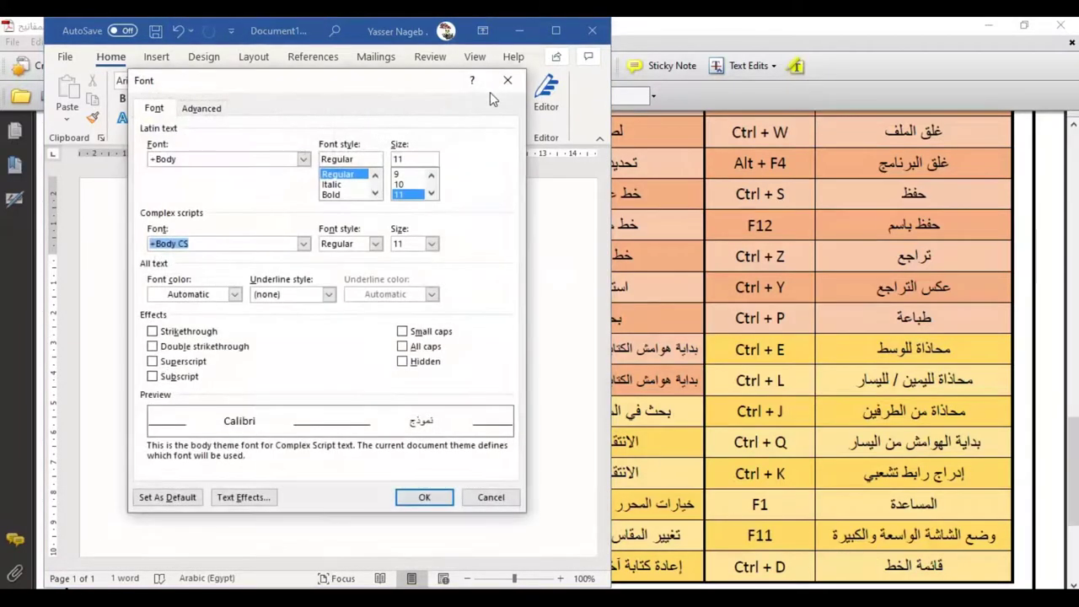
left_click(508, 80)
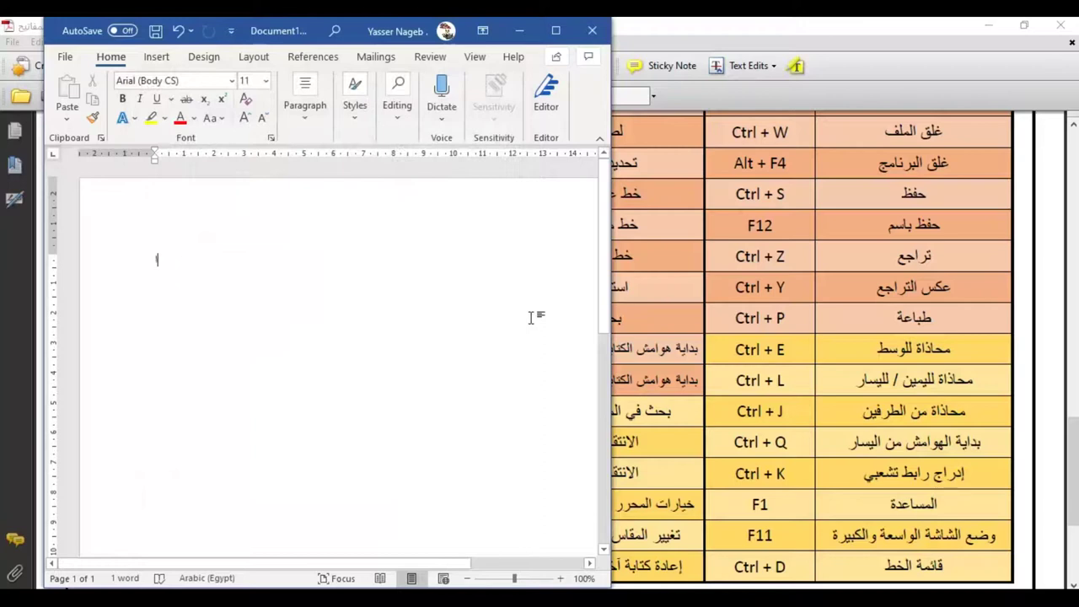
key("ctrl+d")
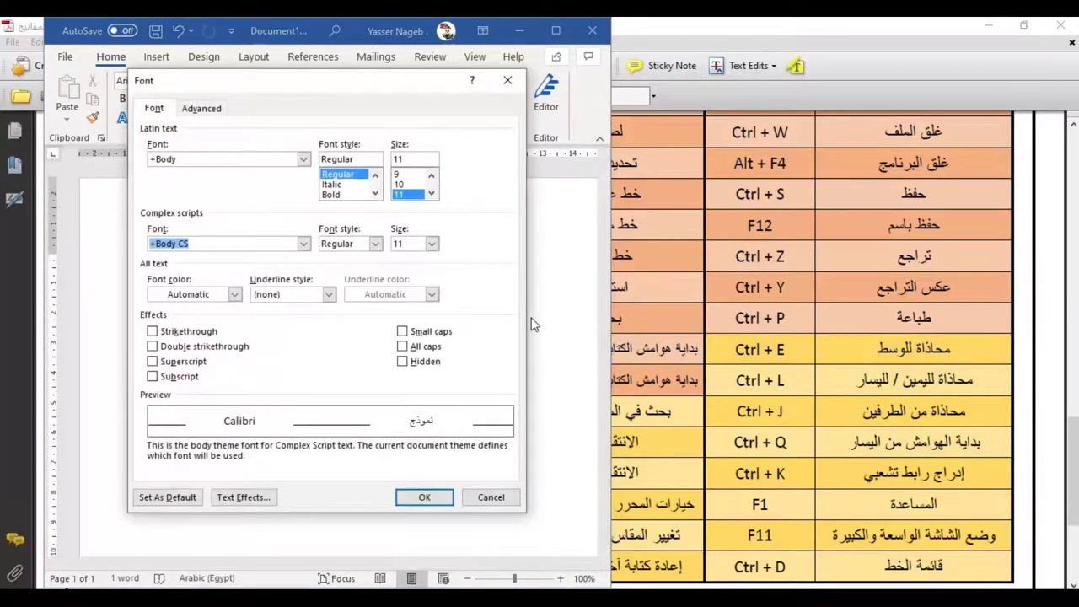
left_click(507, 80)
double_click(730, 25)
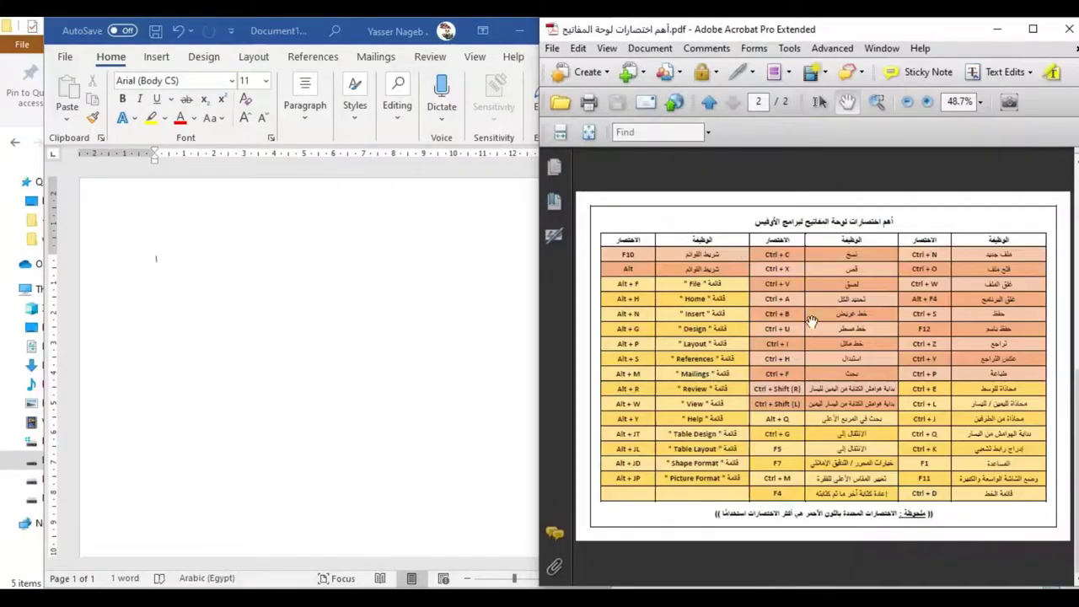
Zoom the PDF table to 125%, pan to the Ctrl + C and Ctrl + X rows, then return to Word.
left_click(926, 101)
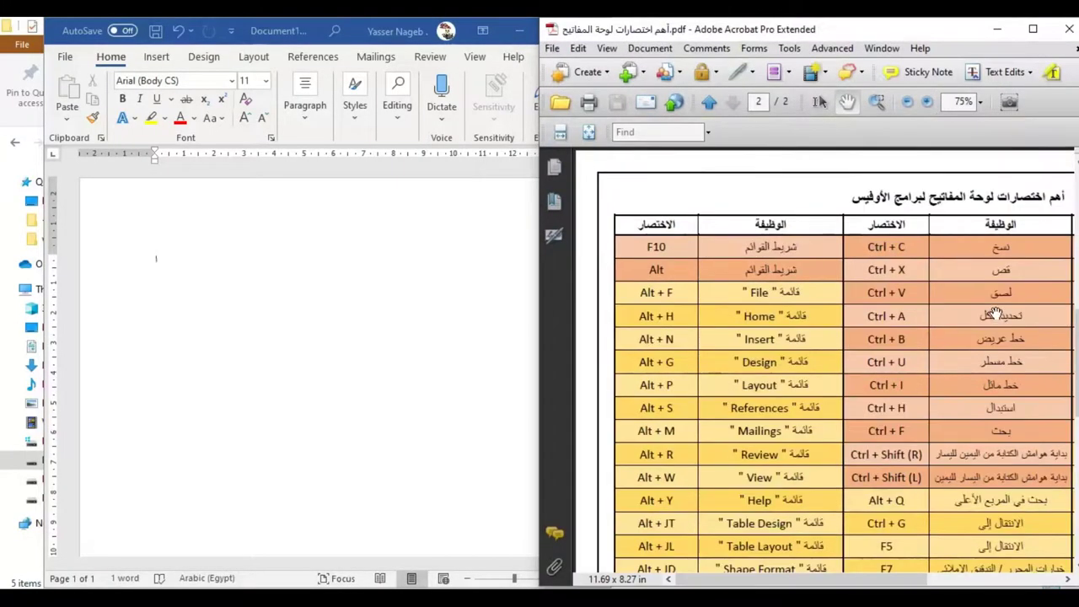
left_click(926, 101)
left_click(925, 102)
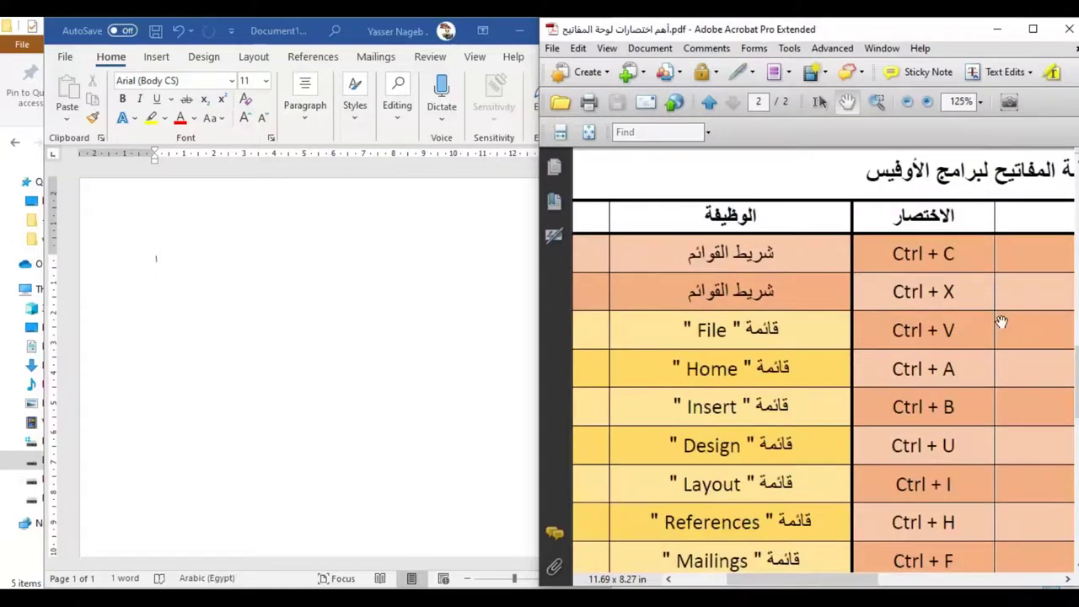
mouse_move(998, 321)
left_mouse_down()
mouse_move(813, 313)
mouse_move(836, 297)
left_mouse_up()
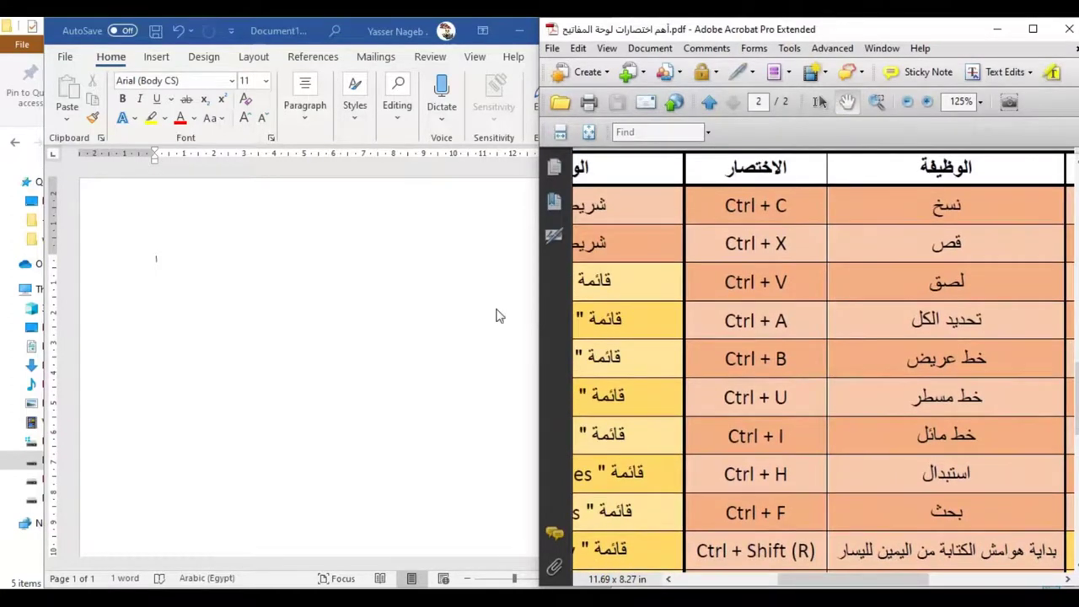
left_click(447, 302)
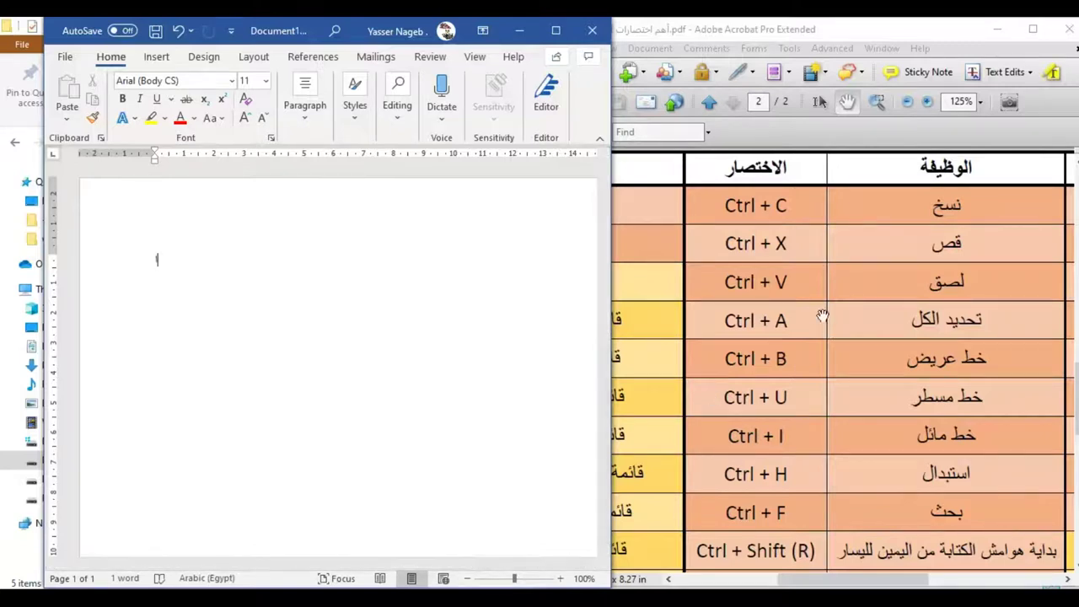
Type a capital H at the page start and enlarge it to 46 pt with Ctrl+].
double_click(278, 350)
left_click(186, 269)
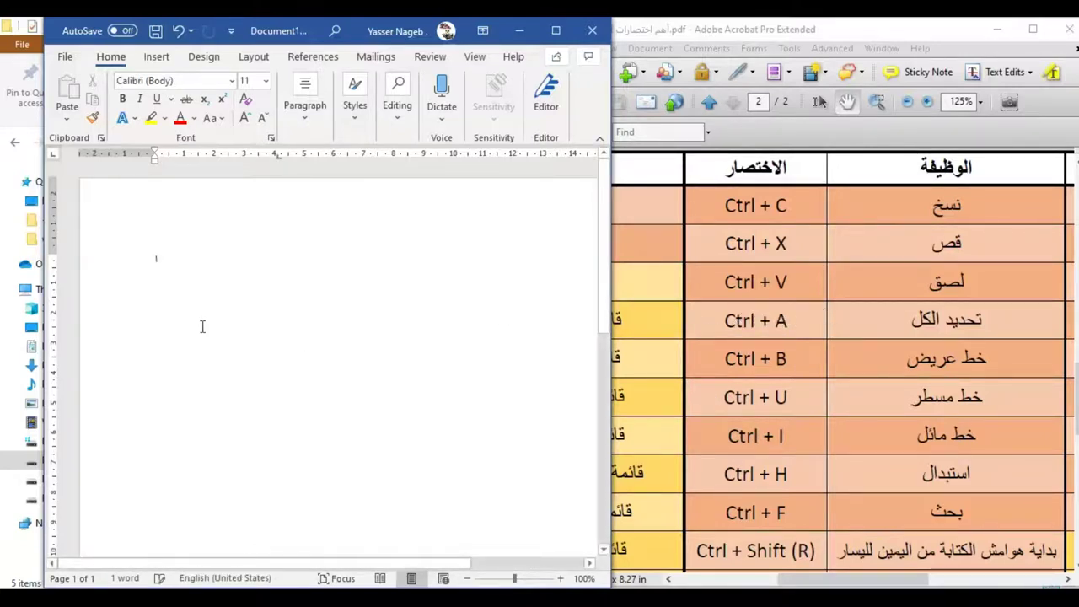
double_click(157, 259)
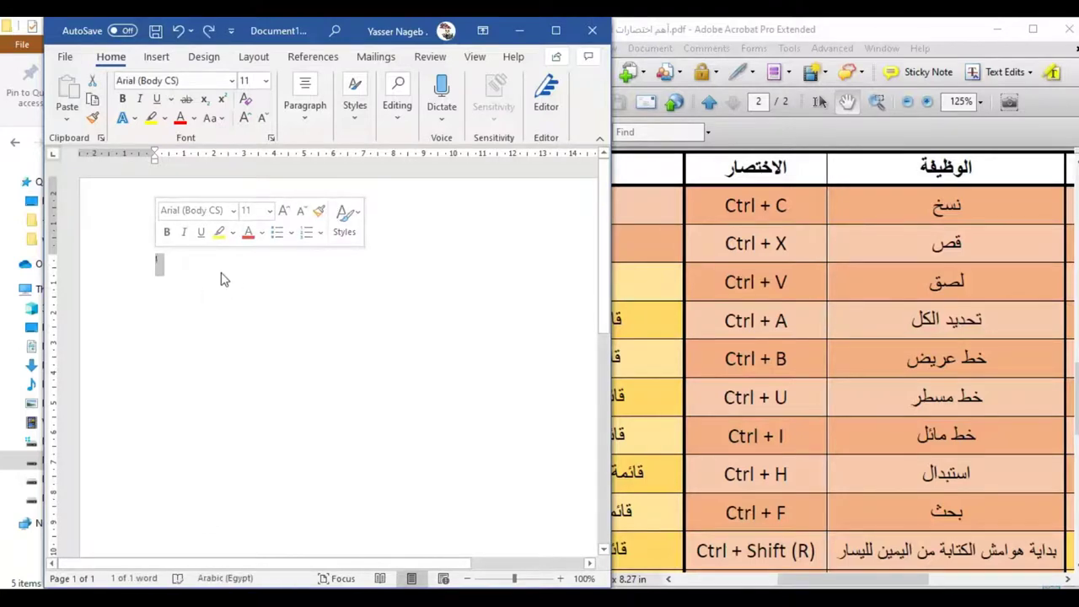
type("H")
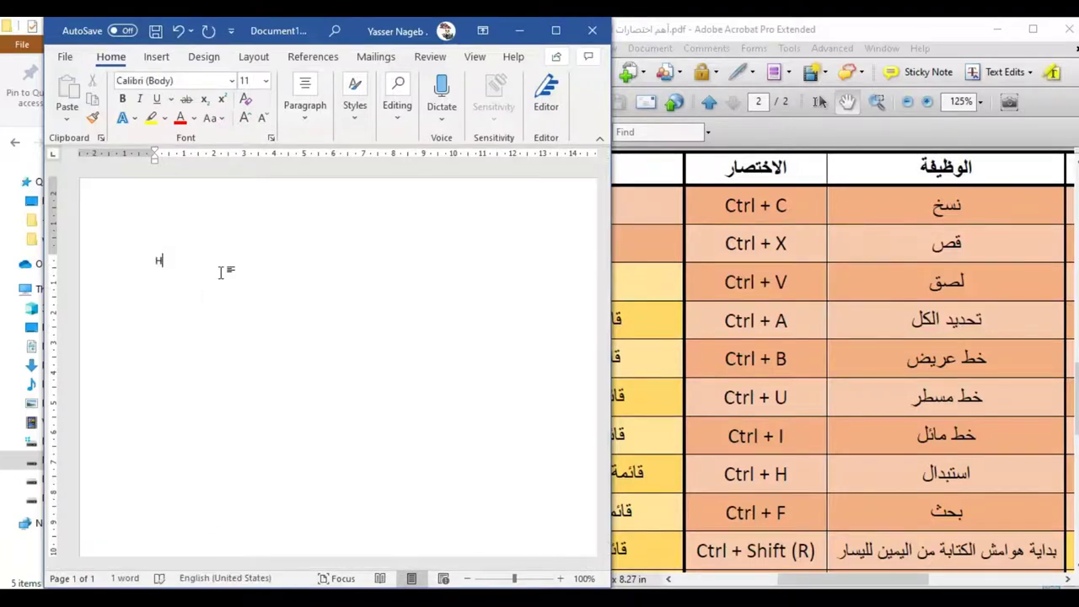
double_click(161, 259)
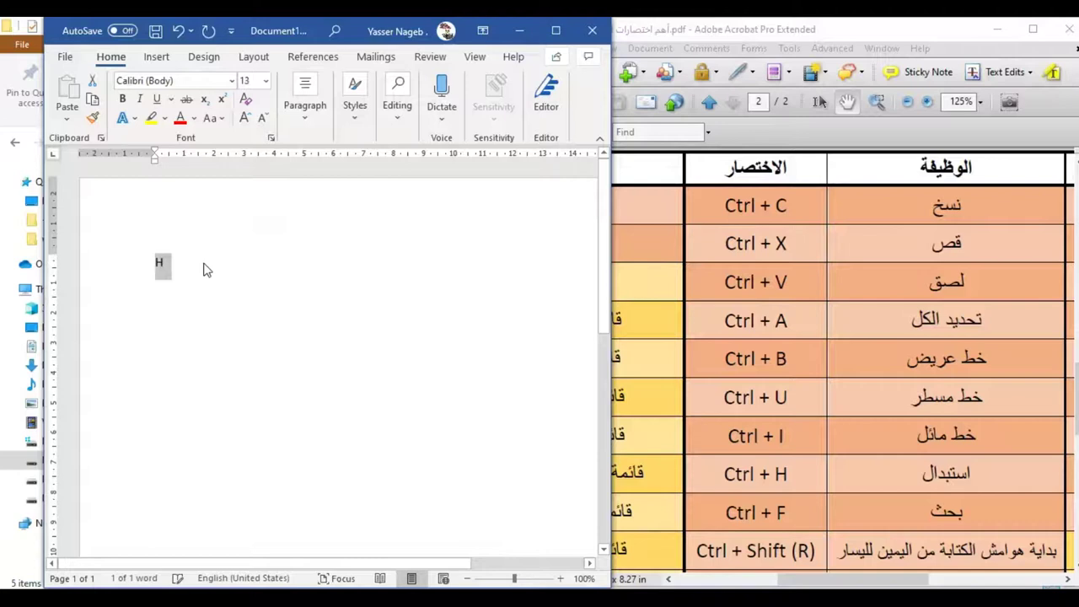
key("ctrl+bracketright")
key("ctrl+bracketright")
key("ctrl+bracketright")
key("ctrl+bracketright")
key("ctrl+bracketright")
key("ctrl+bracketright")
key("ctrl+bracketright")
key("ctrl+bracketright")
key("ctrl+bracketright")
key("ctrl+bracketright")
key("ctrl+bracketright")
key("ctrl+bracketright")
key("ctrl+bracketright")
key("ctrl+bracketright")
key("ctrl+bracketright")
key("ctrl+bracketright")
key("ctrl+bracketright")
key("ctrl+bracketright")
key("ctrl+bracketright")
key("ctrl+bracketright")
key("ctrl+bracketright")
key("ctrl+bracketright")
key("ctrl+bracketright")
key("ctrl+bracketright")
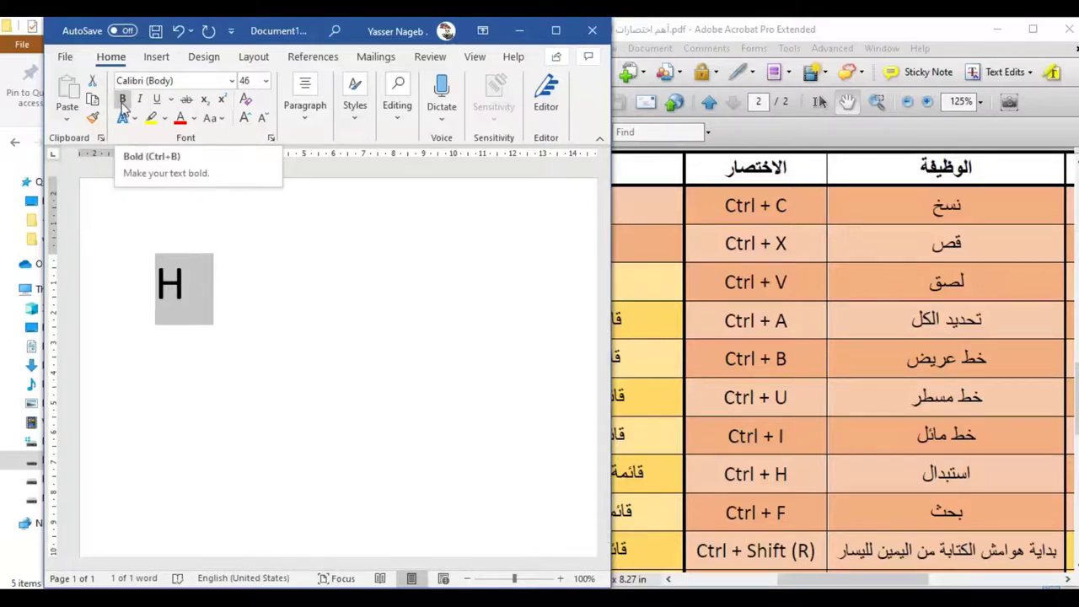
Toggle bold on and off the H three times, leaving it at regular weight.
left_click(123, 100)
left_click(123, 100)
left_click(123, 100)
left_click(123, 101)
left_click(123, 100)
left_click(123, 101)
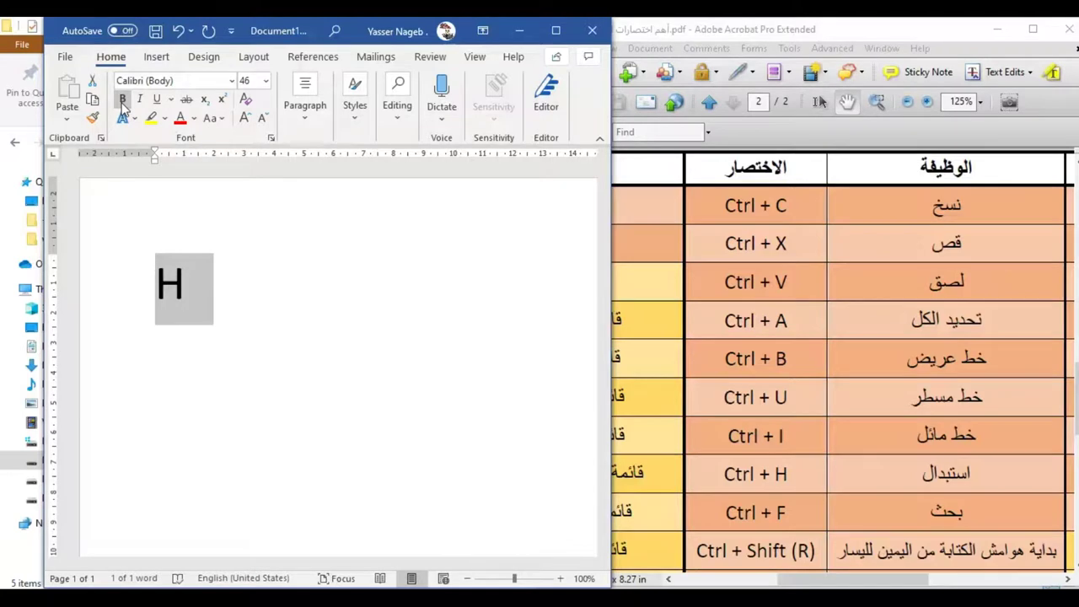
Try italic and underline on the H, remove both, then pan the PDF to the Alt shortcuts.
key("ctrl+i")
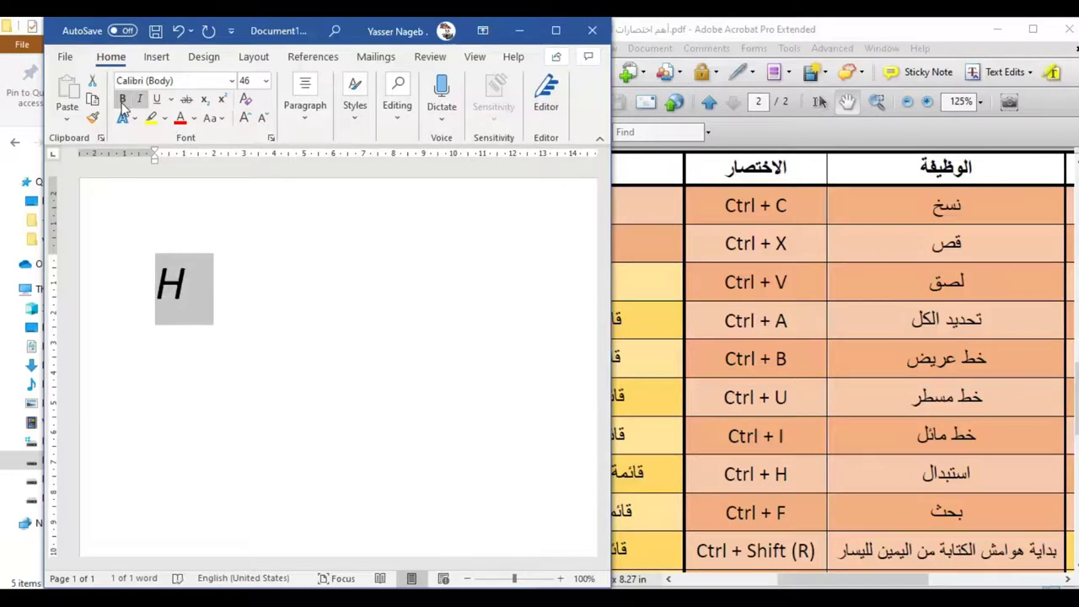
key("ctrl+i")
key("ctrl+i")
key("ctrl+i")
key("ctrl+i")
key("ctrl+i")
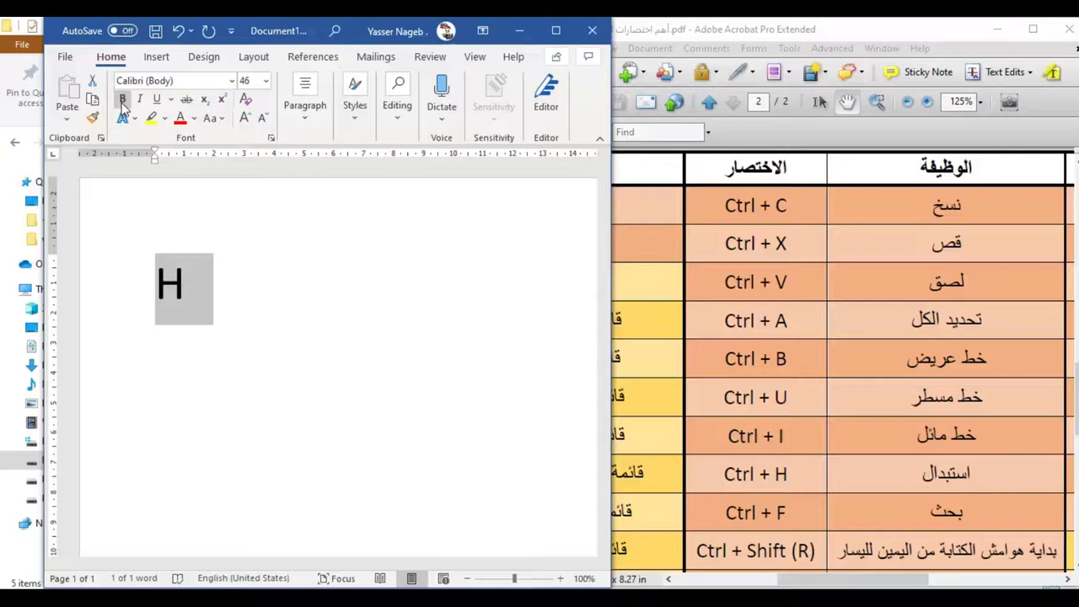
key("ctrl+u")
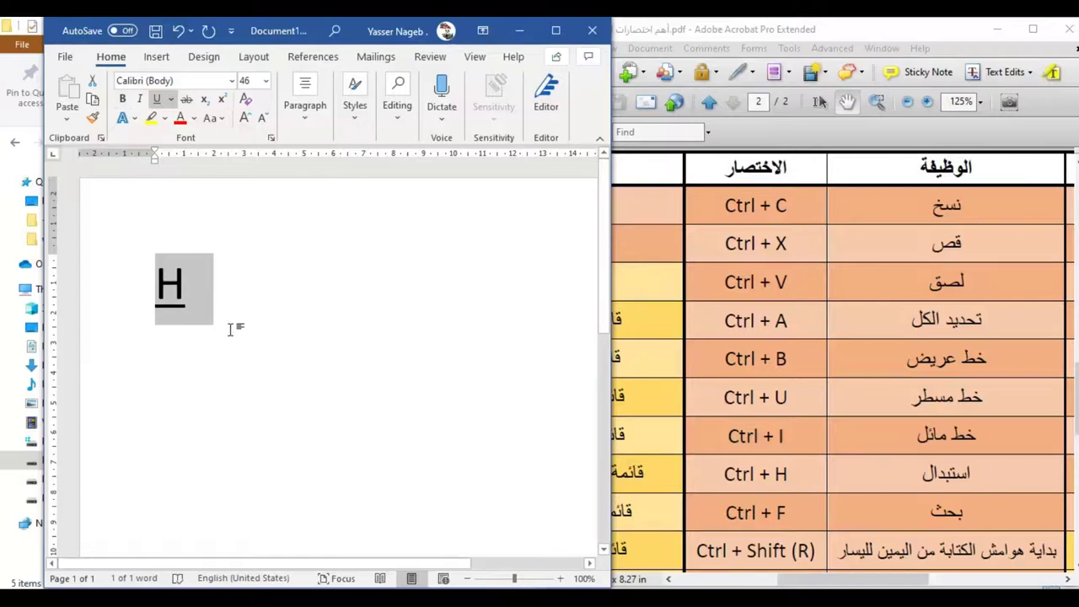
key("ctrl+u")
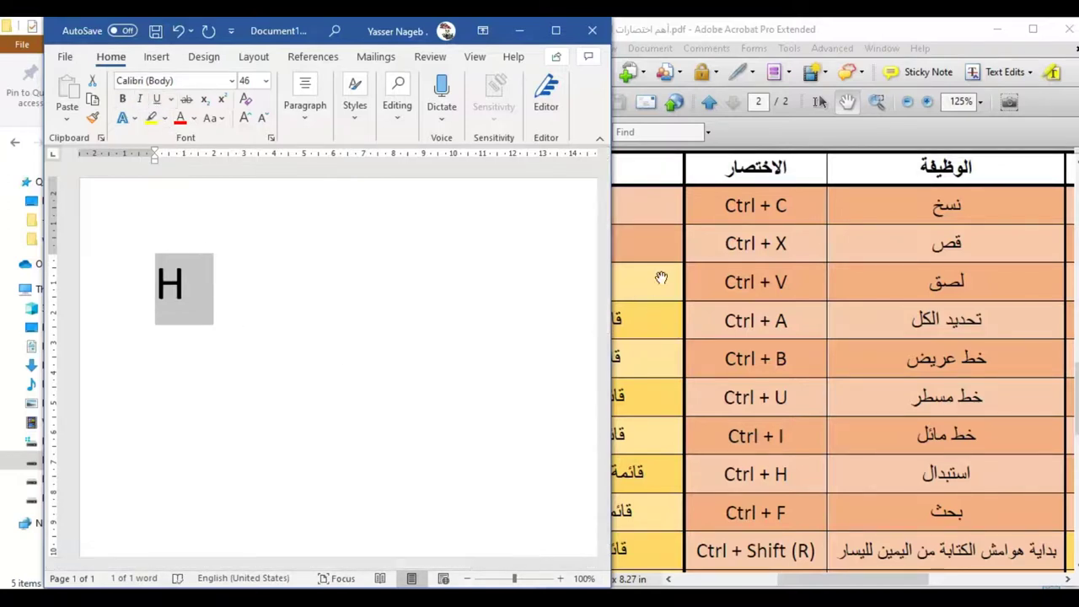
left_click(784, 312)
mouse_move(659, 306)
left_mouse_down()
mouse_move(978, 308)
mouse_move(951, 309)
left_mouse_up()
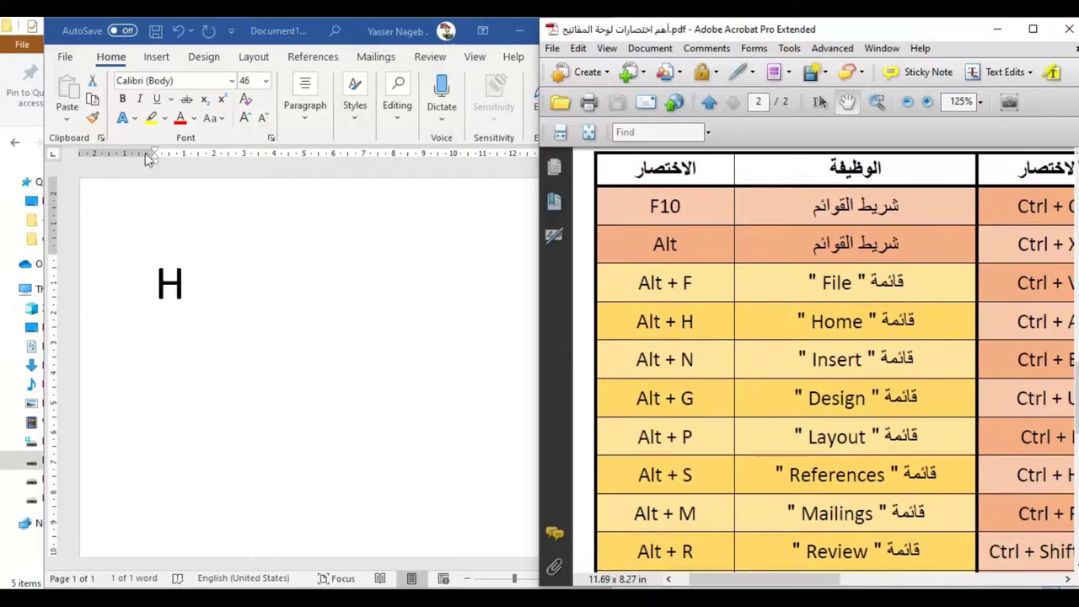
Back in Word, select all with Ctrl+A, deselect the H, and display the ribbon KeyTips with Alt.
left_click(228, 328)
key("ctrl+a")
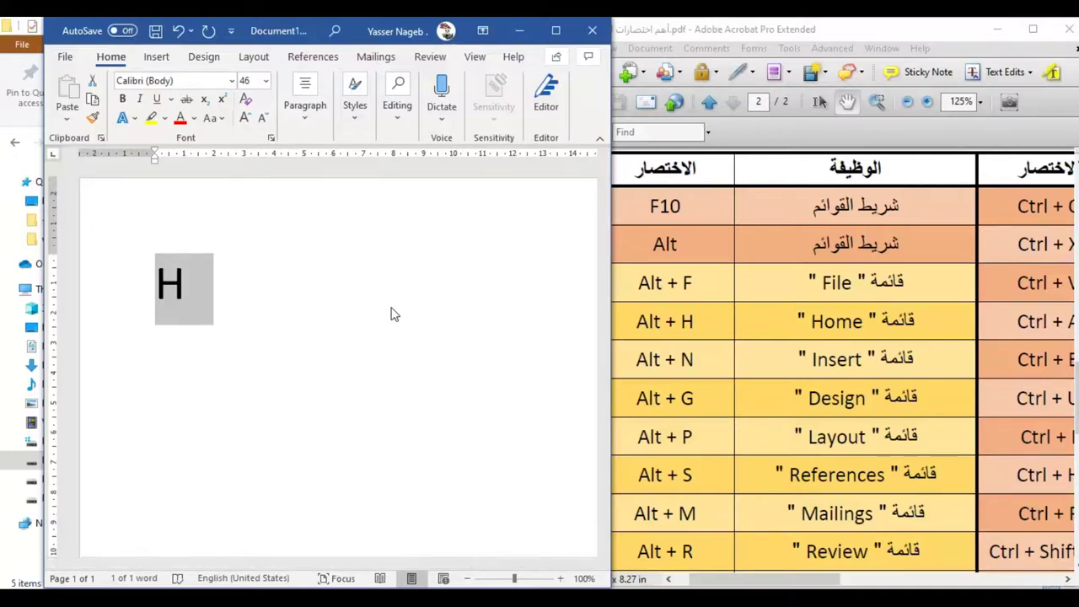
left_click(392, 314)
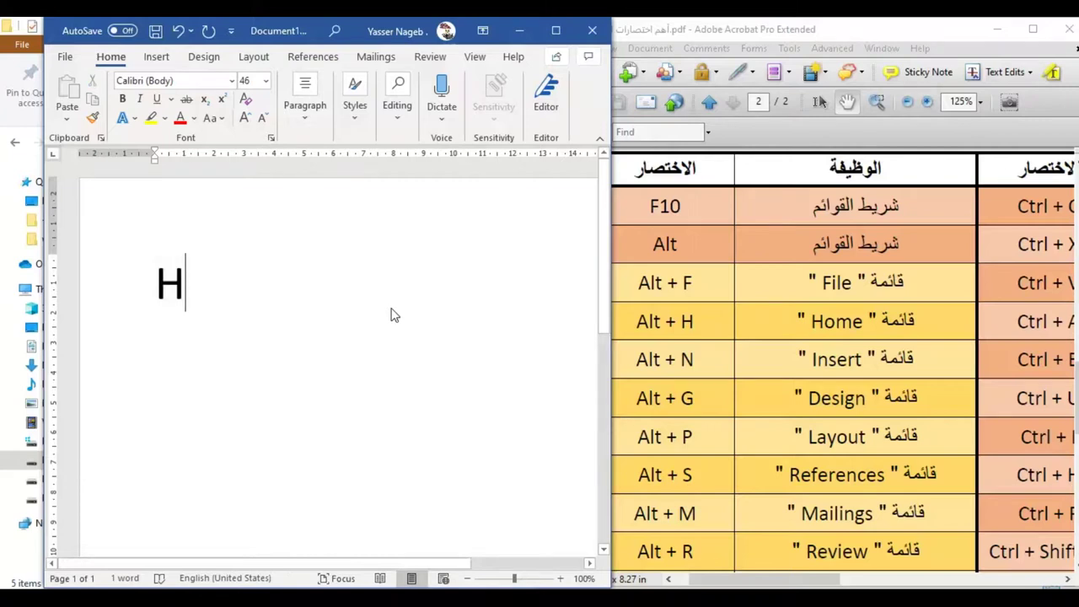
key("alt")
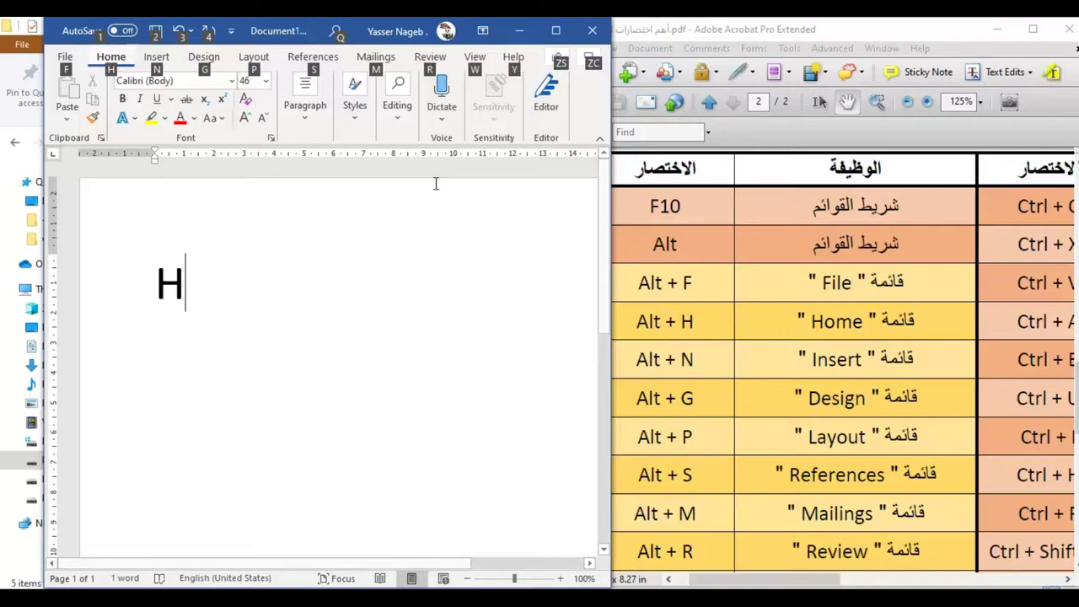
Open the View tab with Alt+W, then toggle the ribbon KeyTips off, on and off again.
key("w")
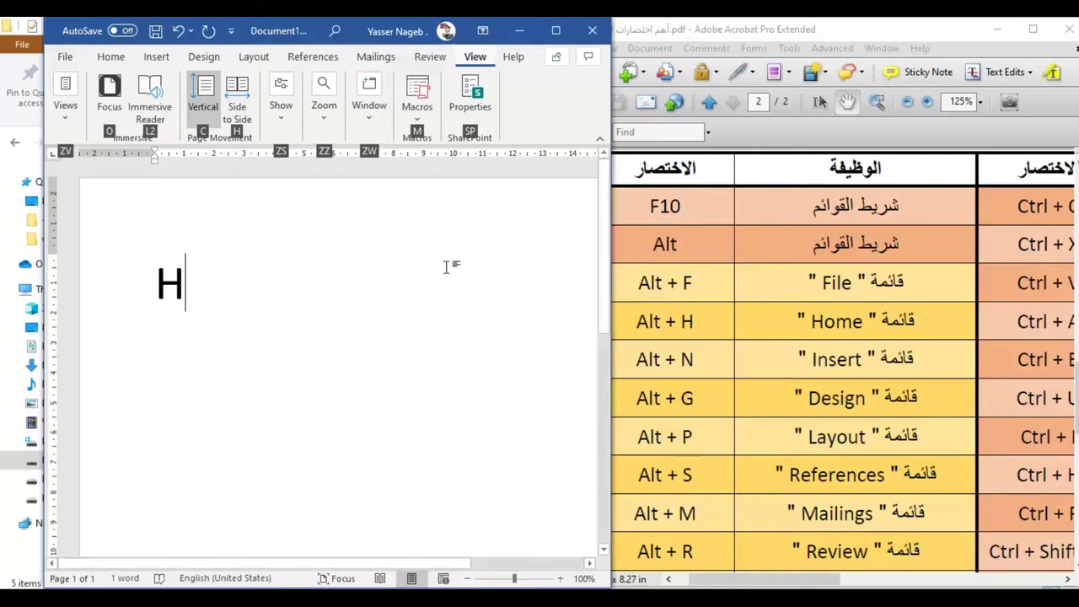
key("alt")
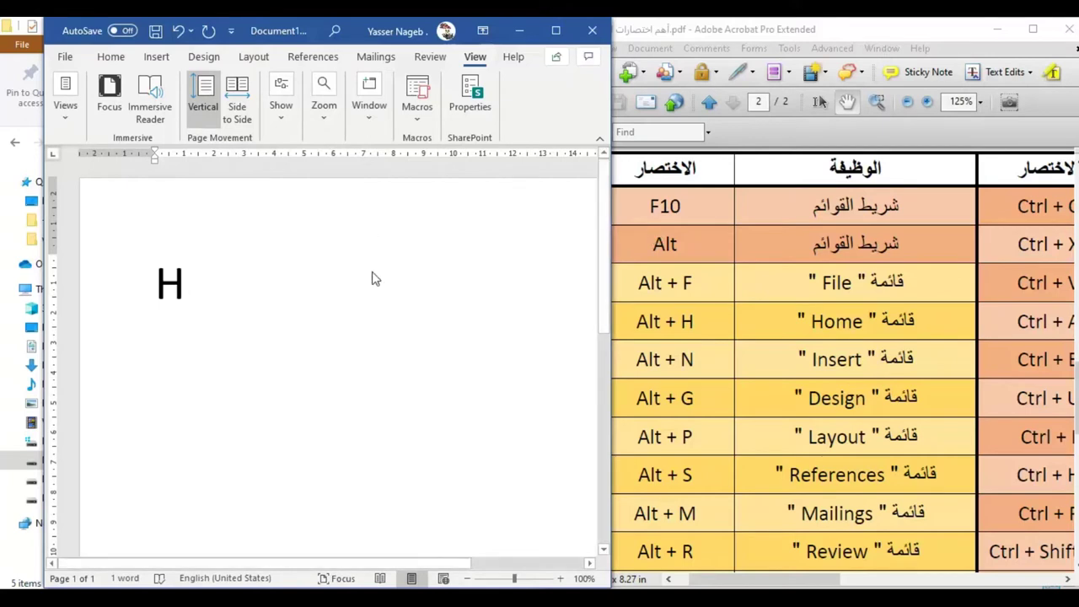
key("alt")
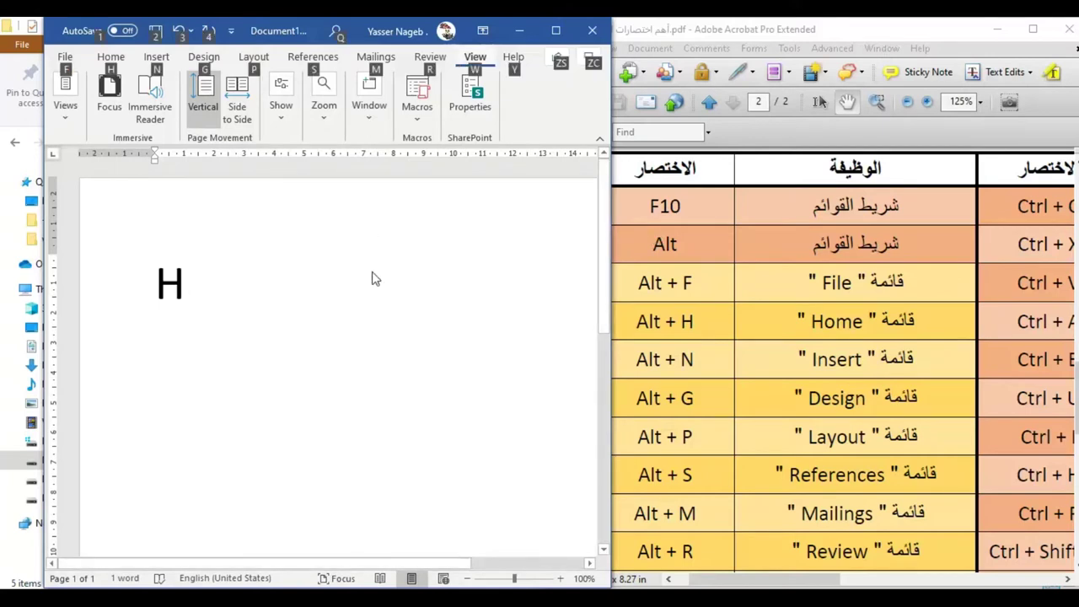
key("alt")
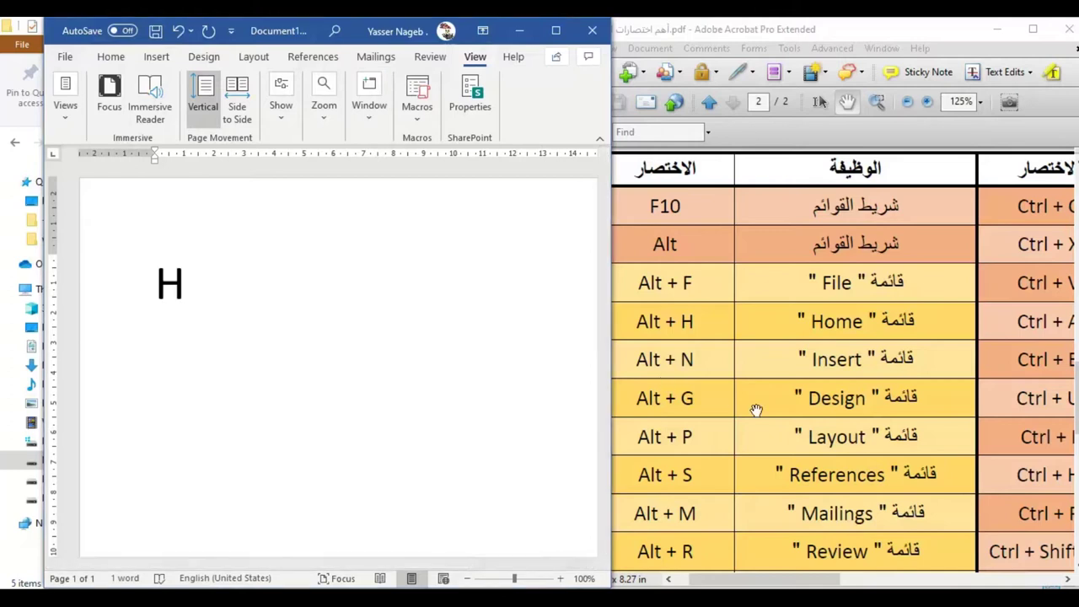
Bring Acrobat forward and scroll the table to the Alt + W View through Alt + JP Picture Format rows.
left_click(756, 410)
scroll(763, 506, "down", 2)
scroll(766, 438, "down", 3)
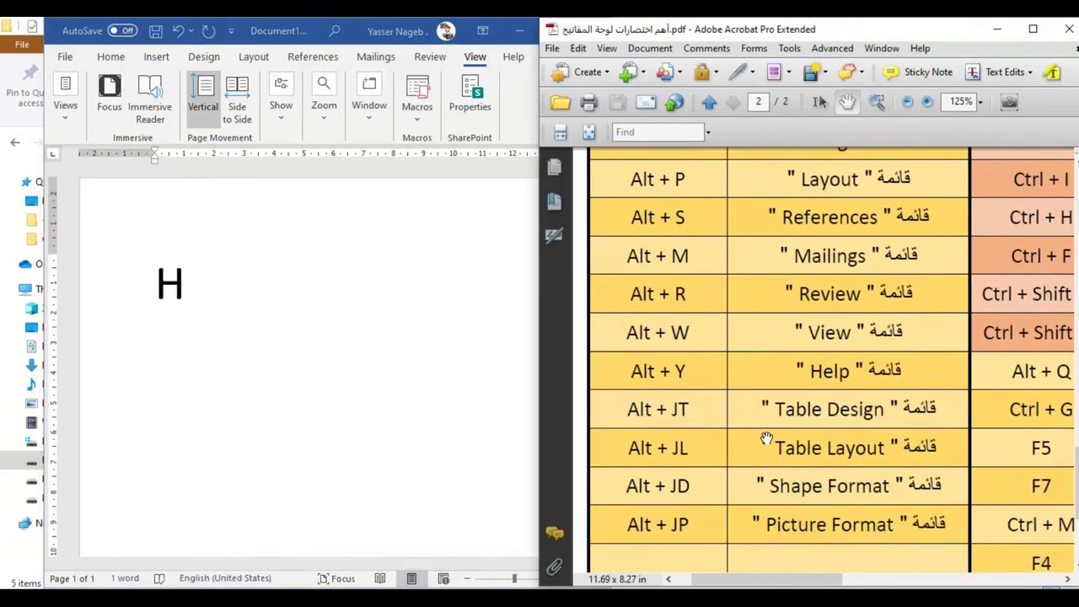
scroll(775, 446, "down", 1)
left_click_drag(794, 458, 807, 463)
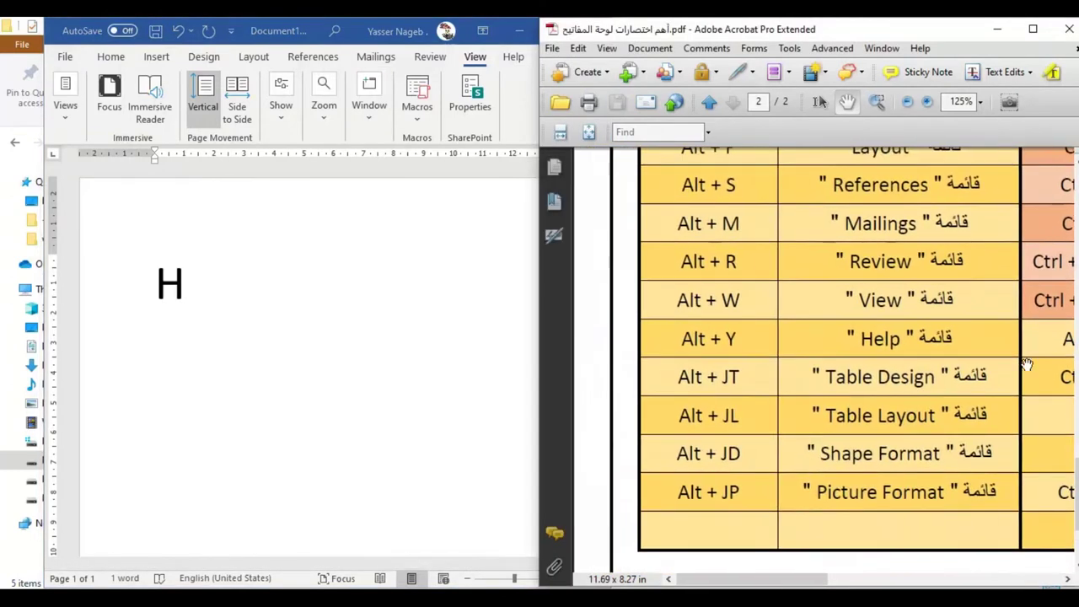